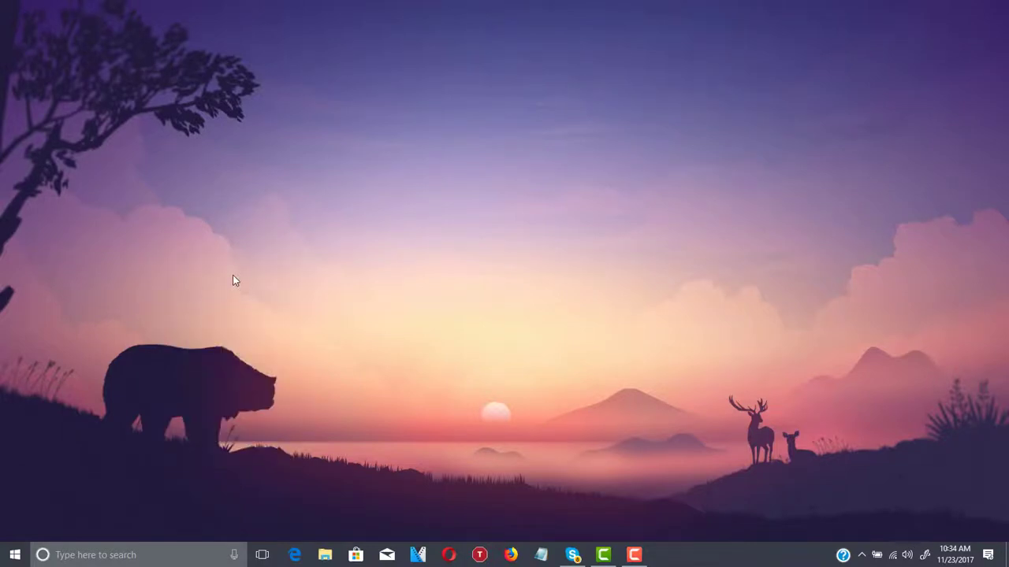
right_click(144, 316)
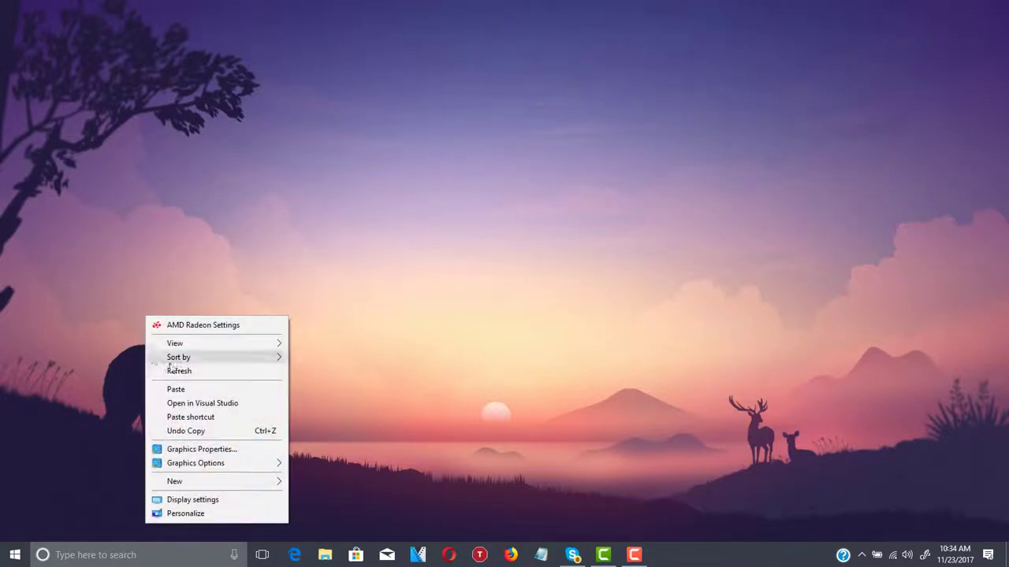
click(185, 371)
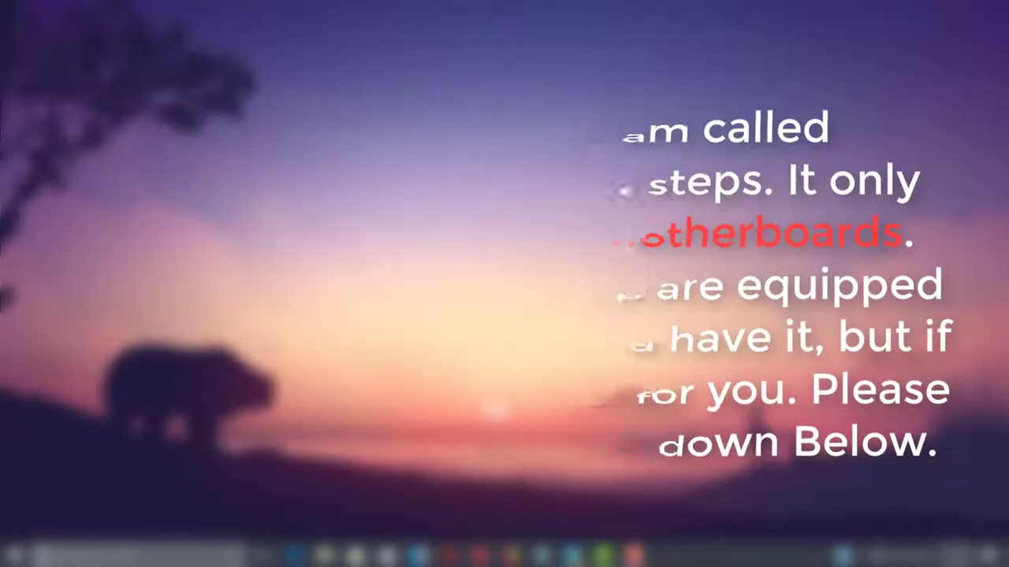
right_click(352, 231)
click(386, 286)
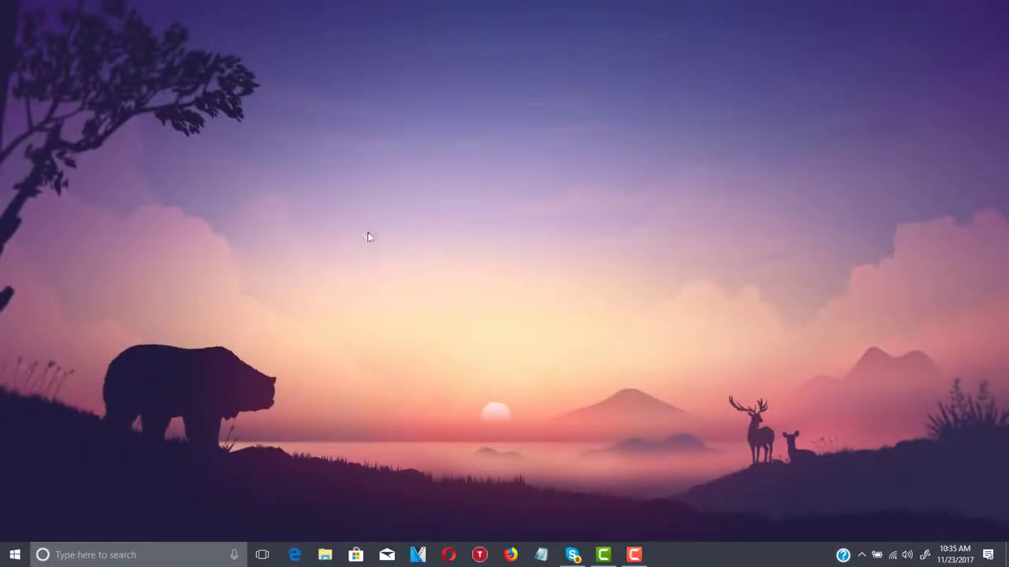
right_click(377, 199)
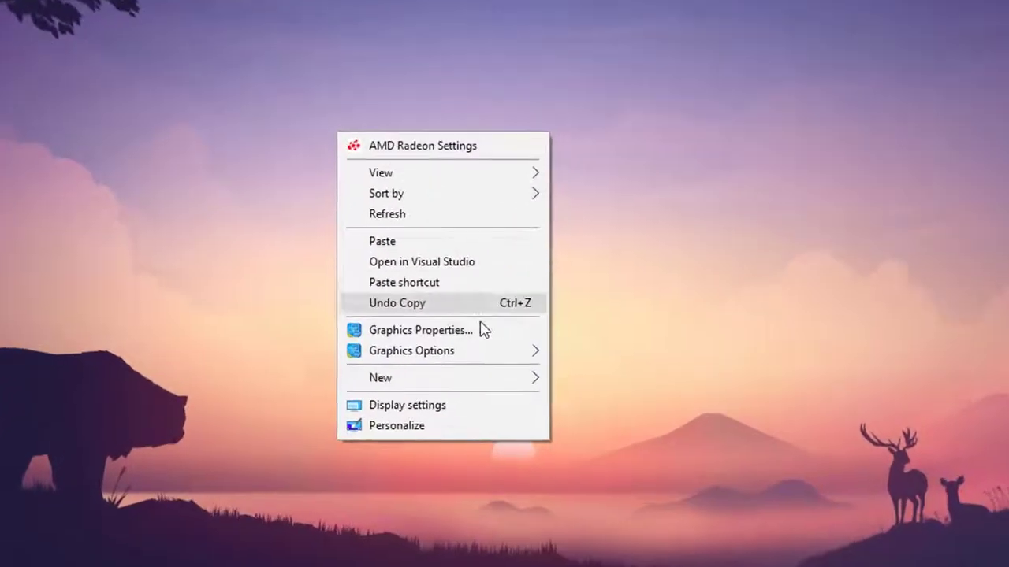
click(826, 329)
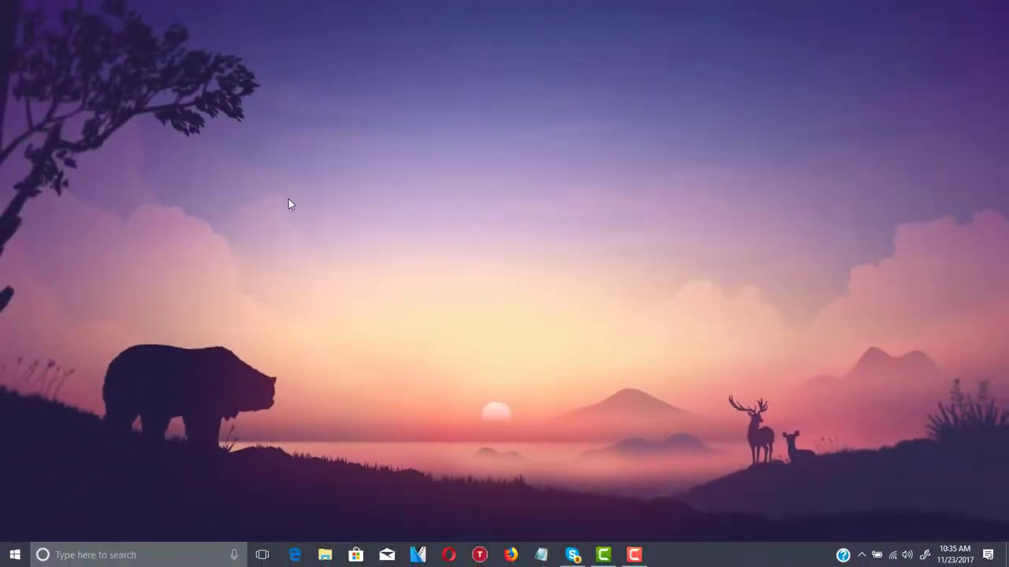
Open AMD Radeon Settings from the desktop and go to its System information.
right_click(288, 199)
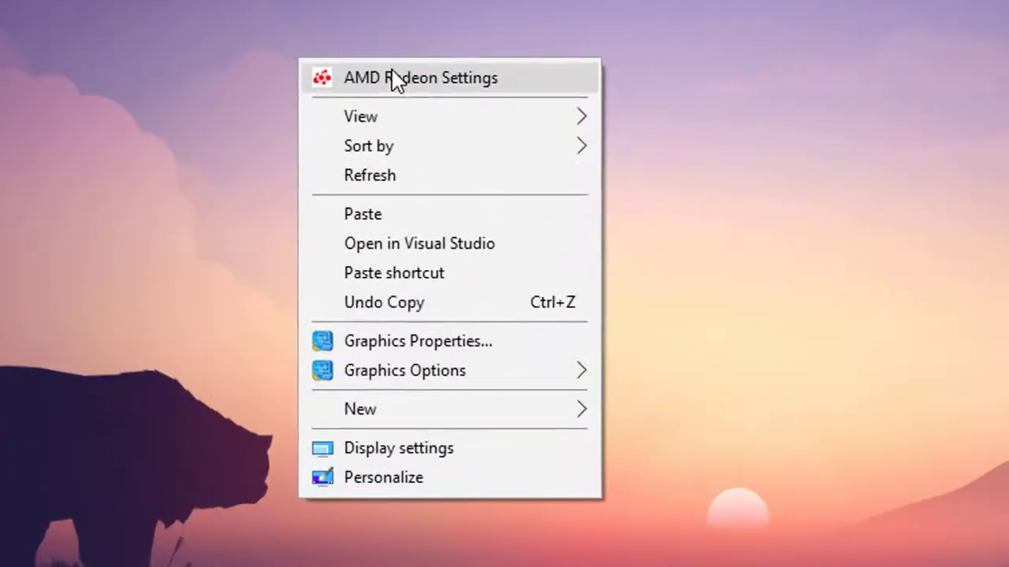
click(349, 208)
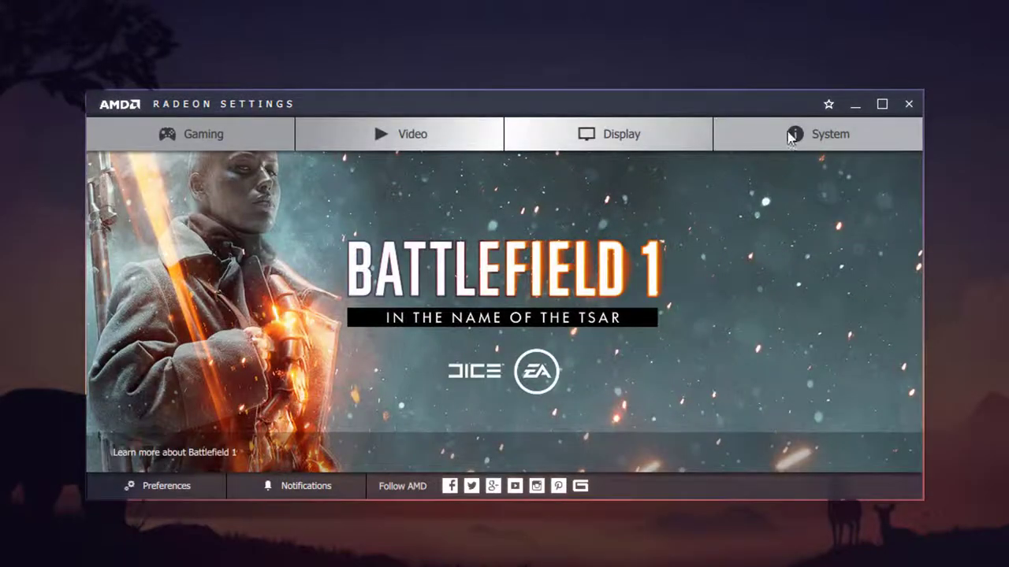
click(715, 147)
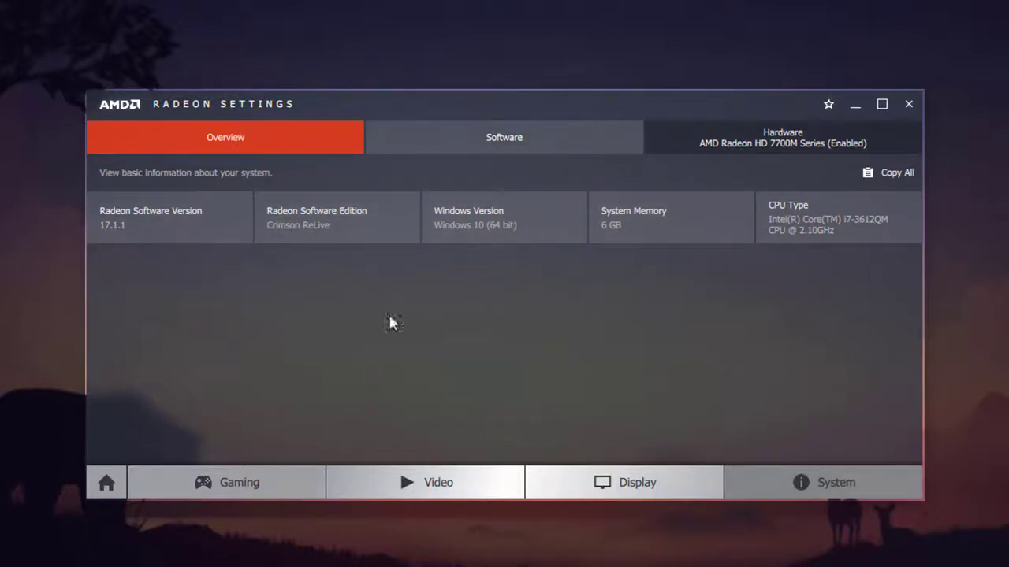
Review the graphics software, hardware and overview details in the System information.
key(ctrl+Tab)
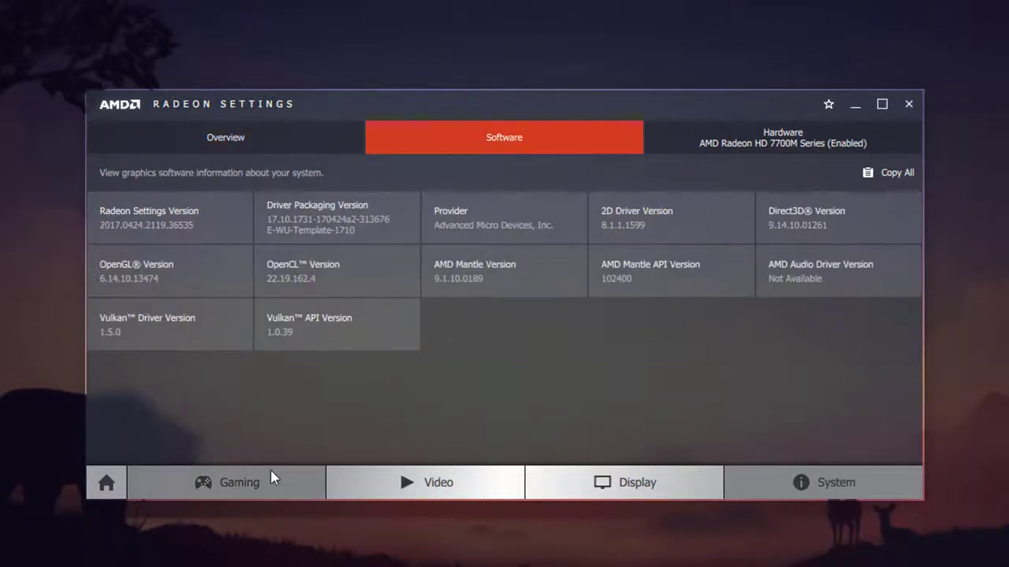
click(275, 477)
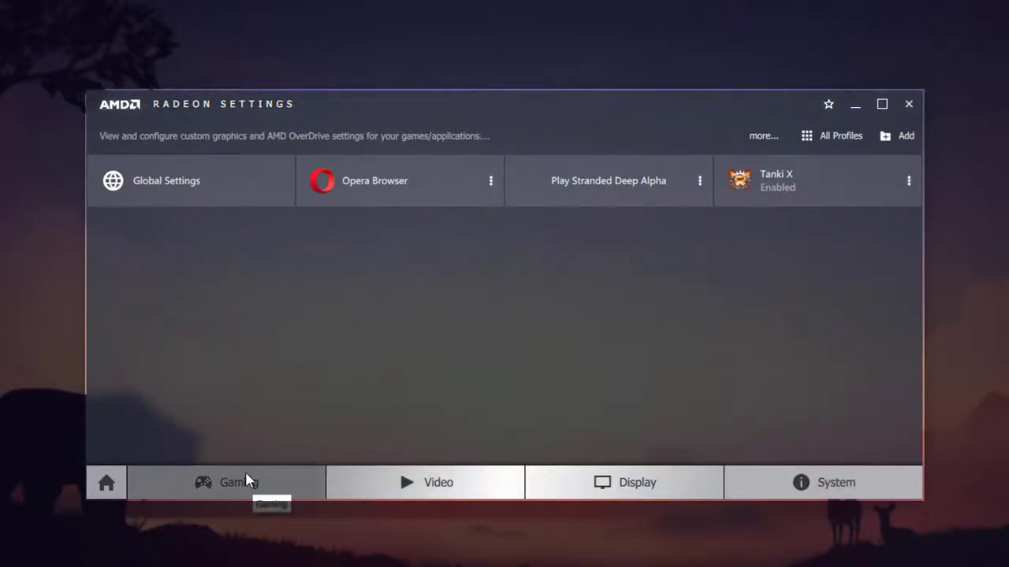
click(835, 486)
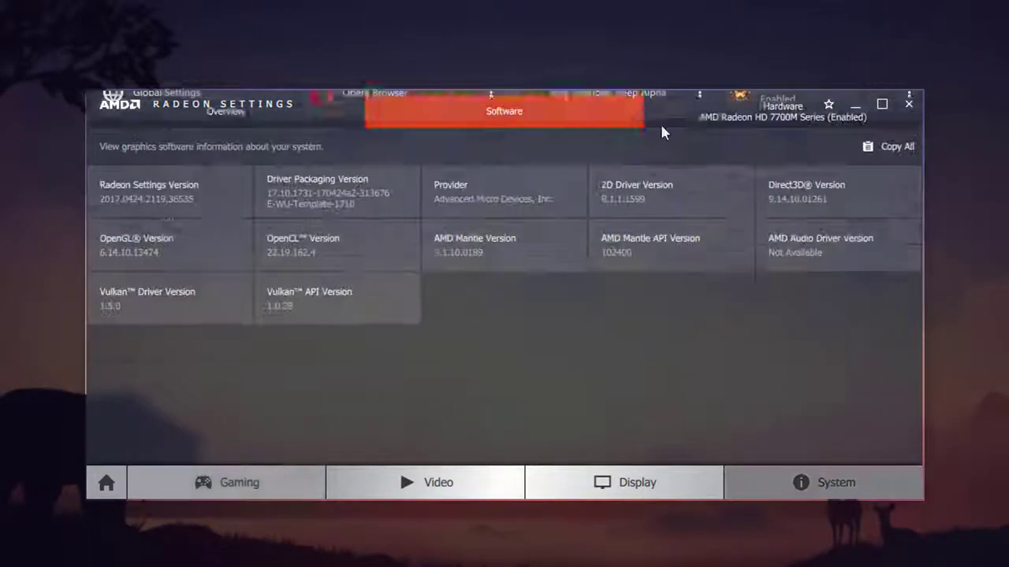
click(782, 137)
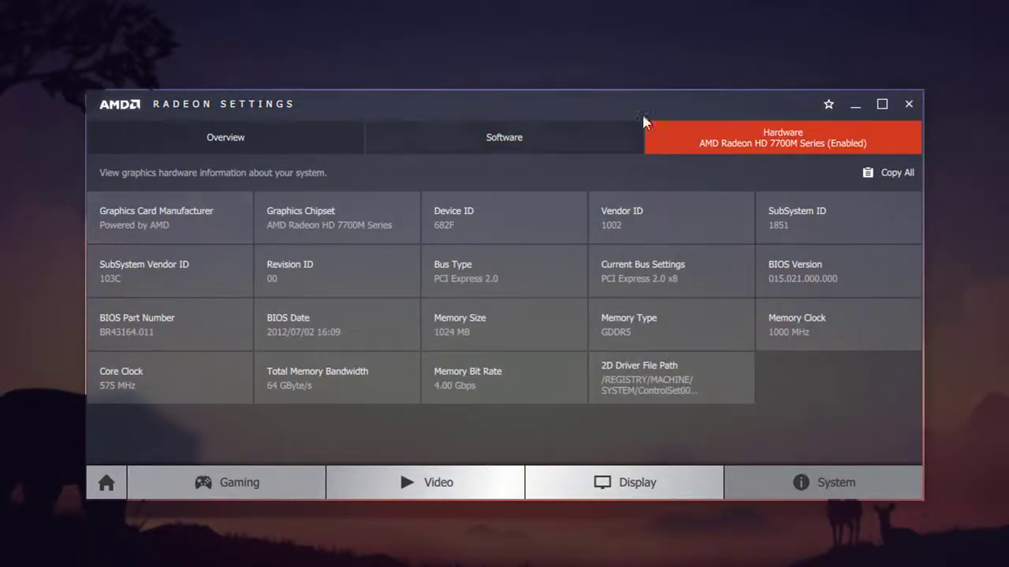
click(530, 142)
click(281, 139)
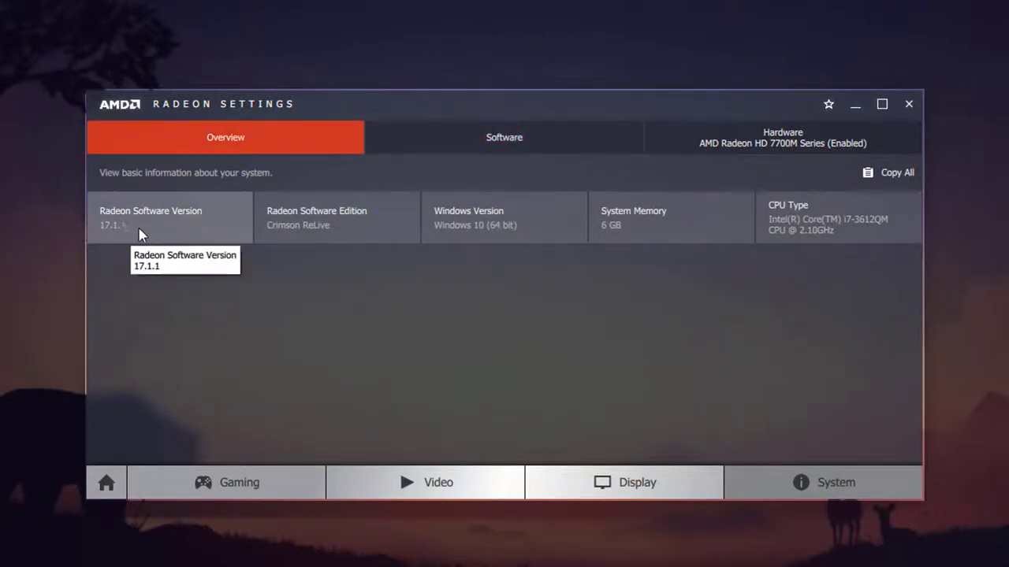
Open the Tanki X gaming profile and check its anti-aliasing mode and method options.
click(260, 477)
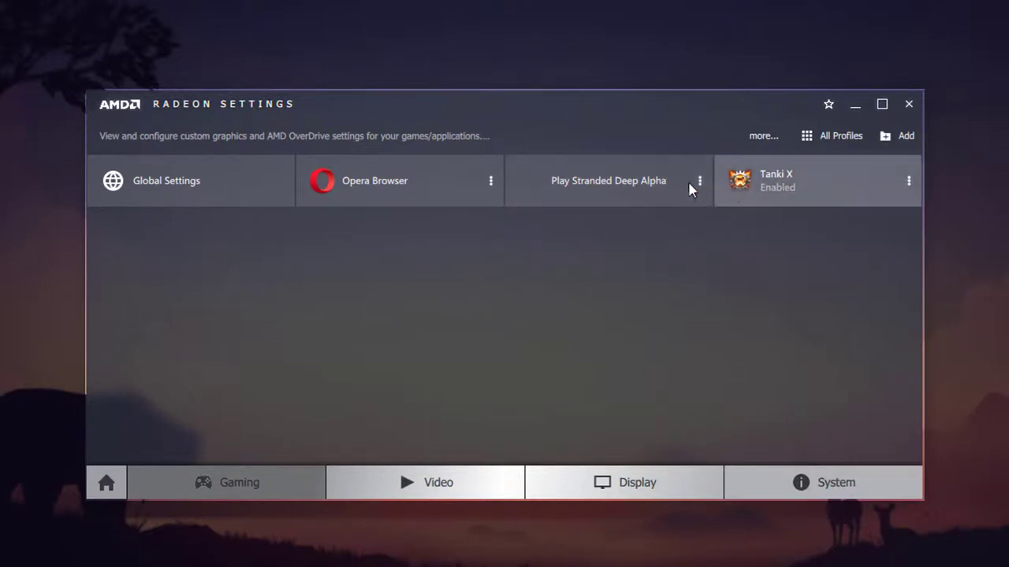
click(744, 191)
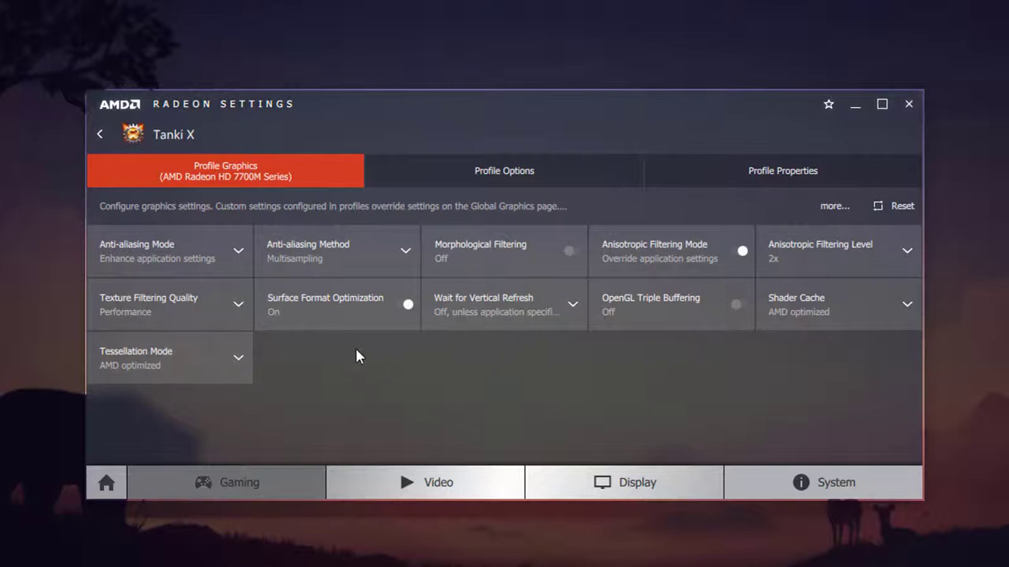
click(221, 259)
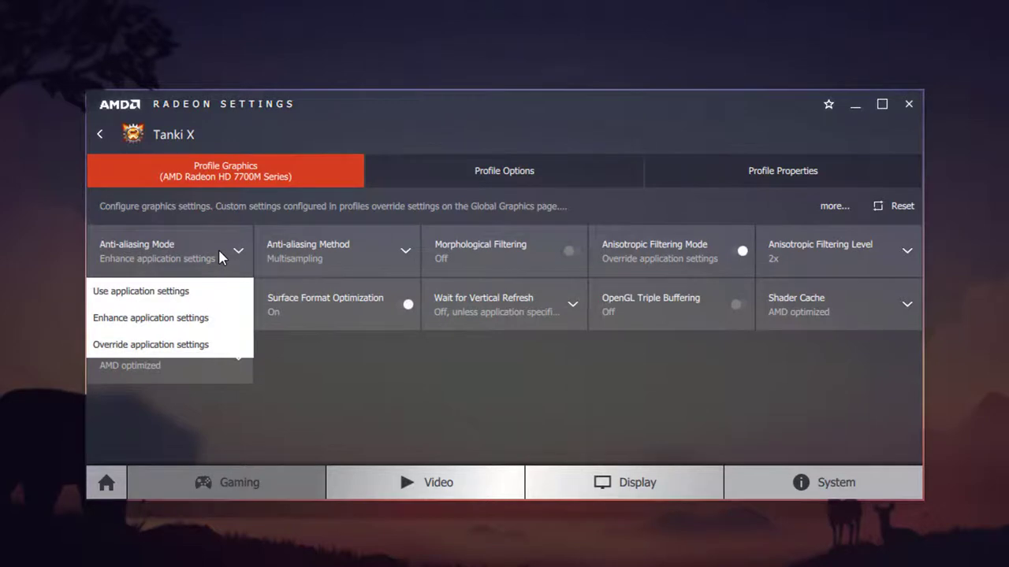
click(218, 249)
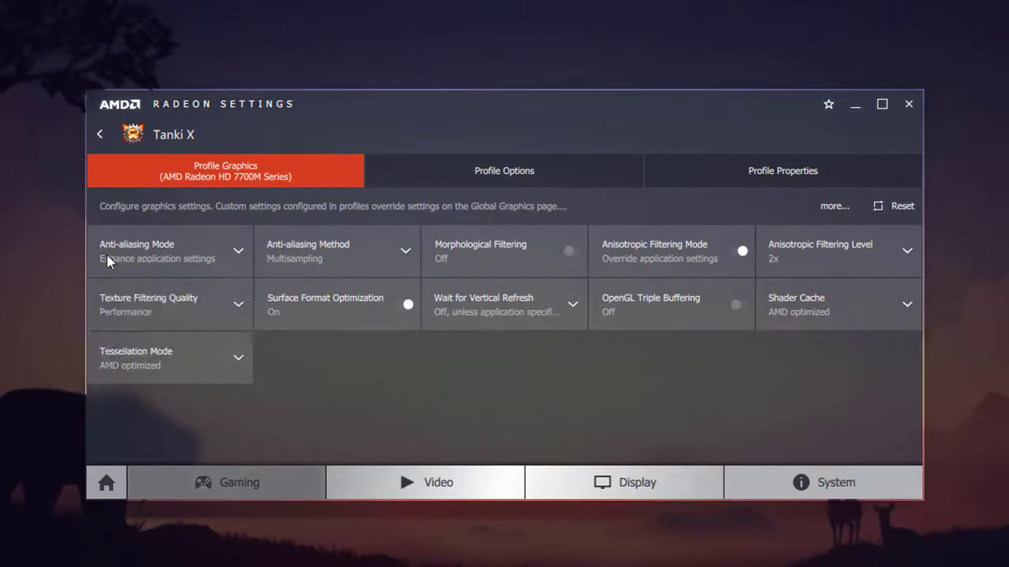
click(350, 249)
click(334, 253)
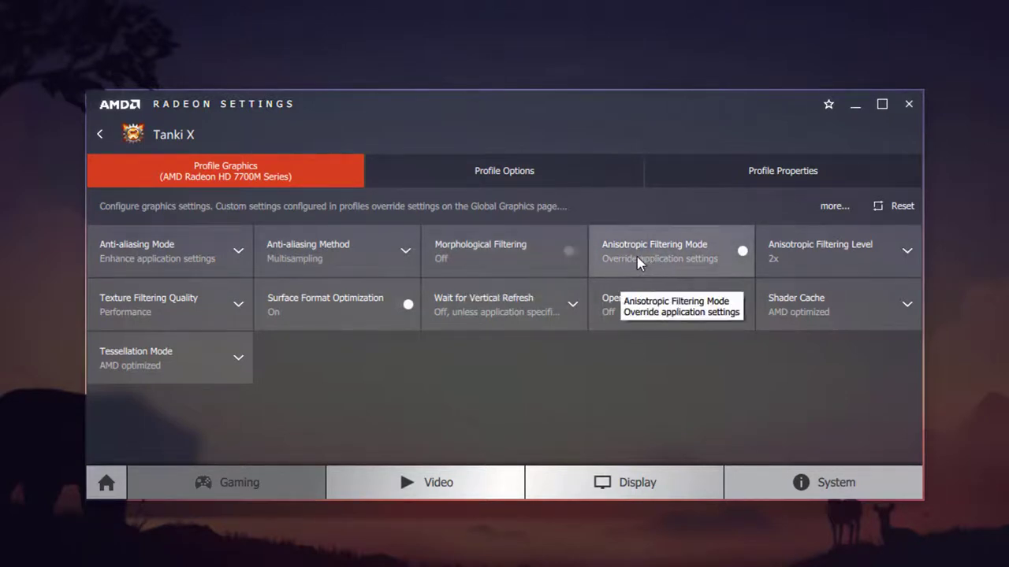
Check the anisotropic filtering level options and set Texture Filtering Quality to Performance in the Tanki X profile.
click(851, 250)
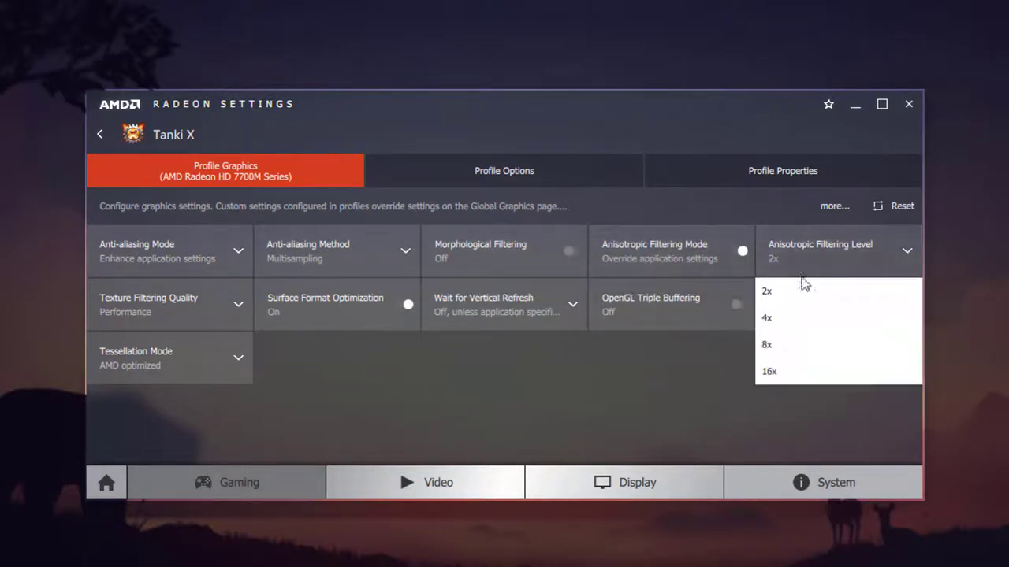
click(792, 248)
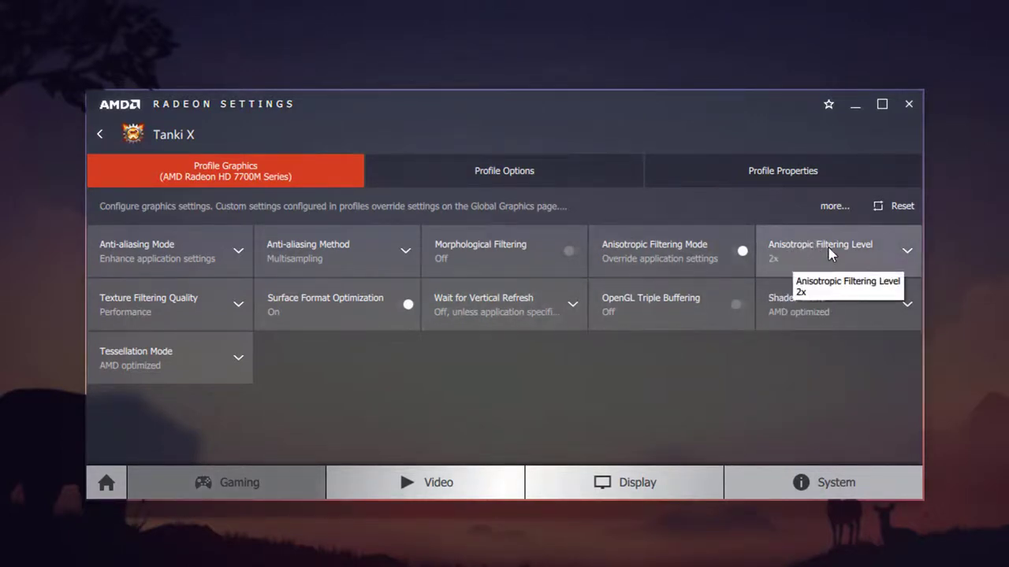
click(193, 311)
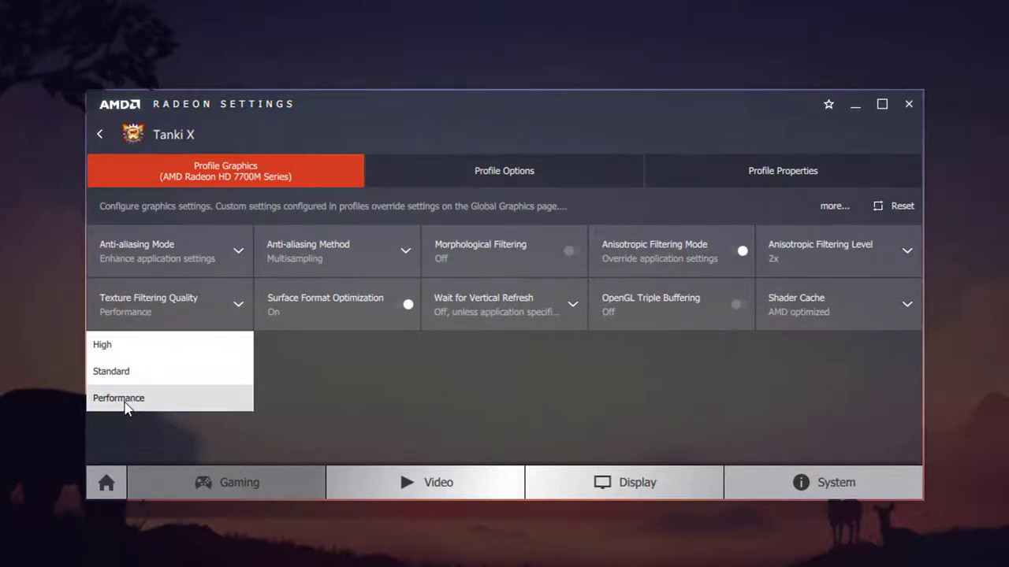
click(126, 397)
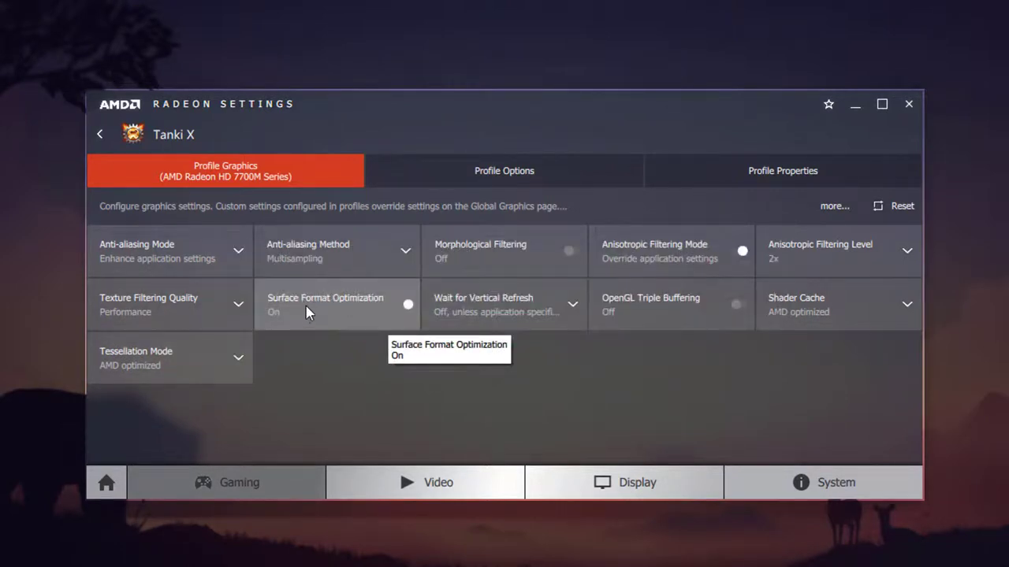
Set Wait for Vertical Refresh to "Off, unless application specifies" and leave OpenGL Triple Buffering off.
click(517, 310)
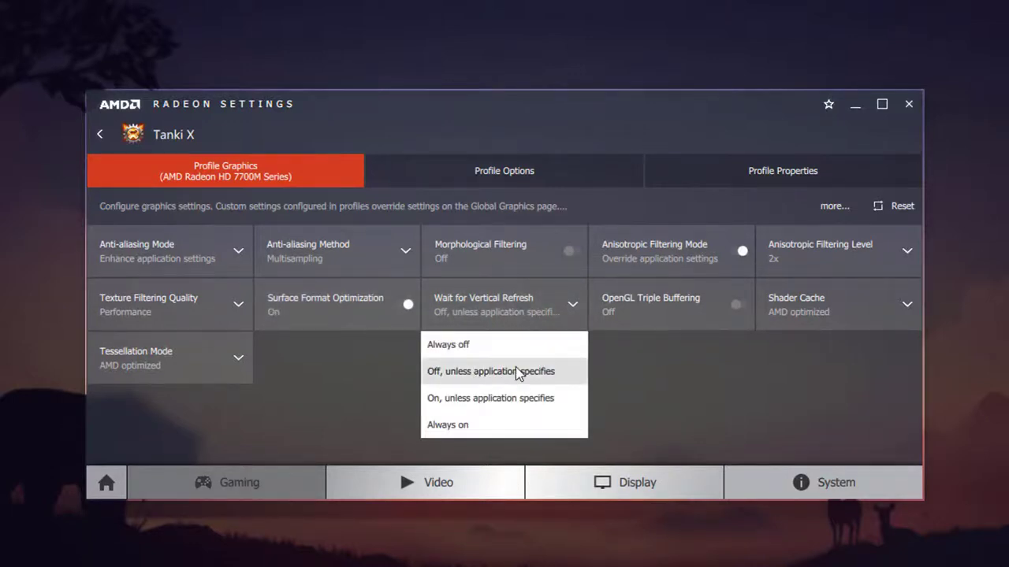
click(482, 375)
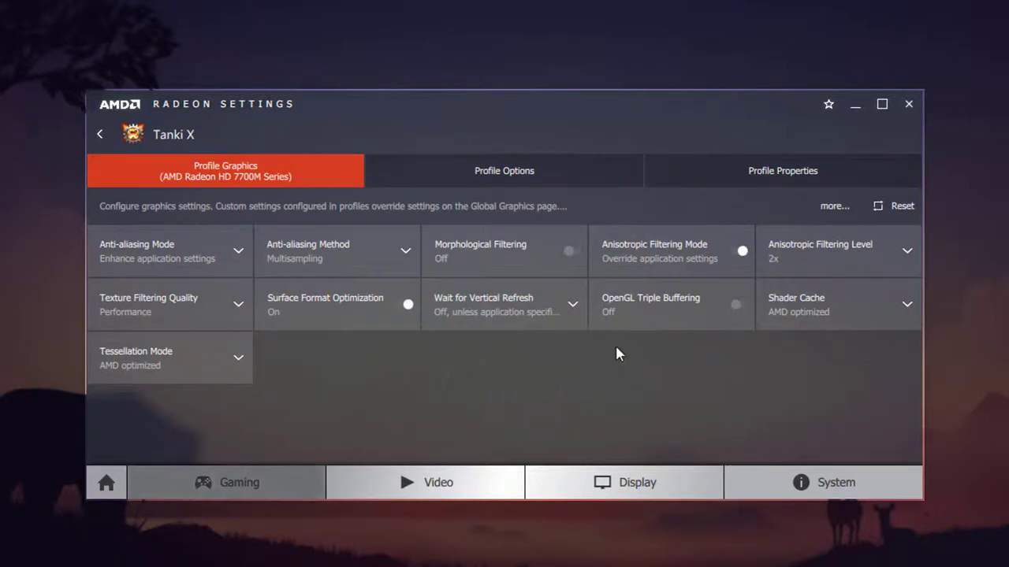
click(659, 313)
click(657, 304)
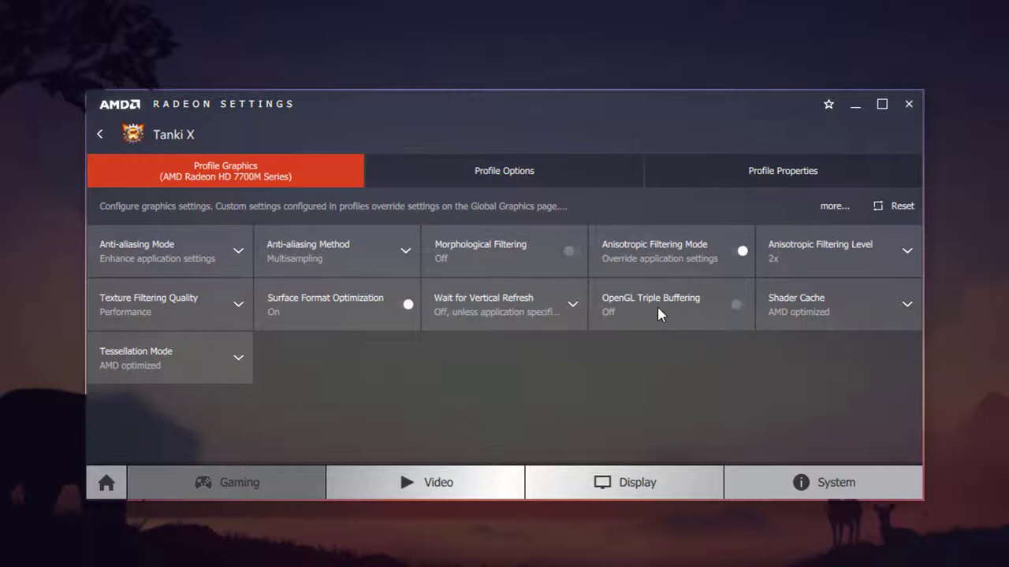
Set Shader Cache to On in the Tanki X graphics profile.
click(872, 313)
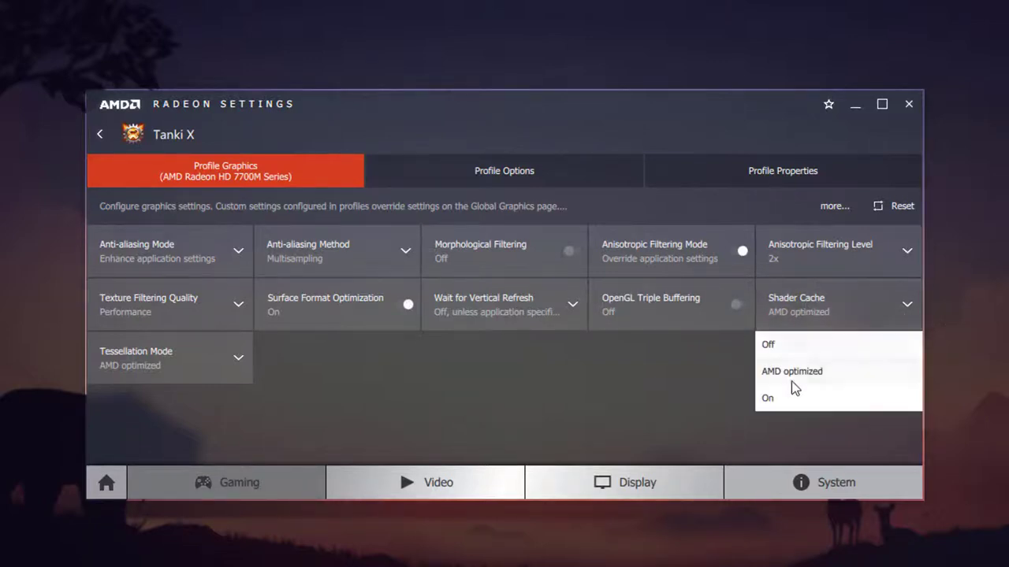
click(779, 398)
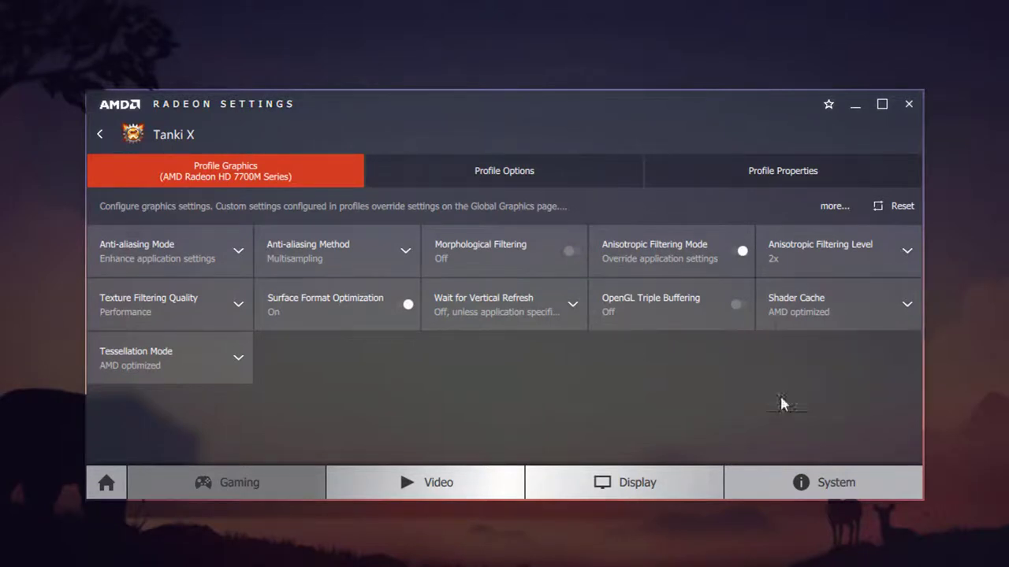
click(806, 318)
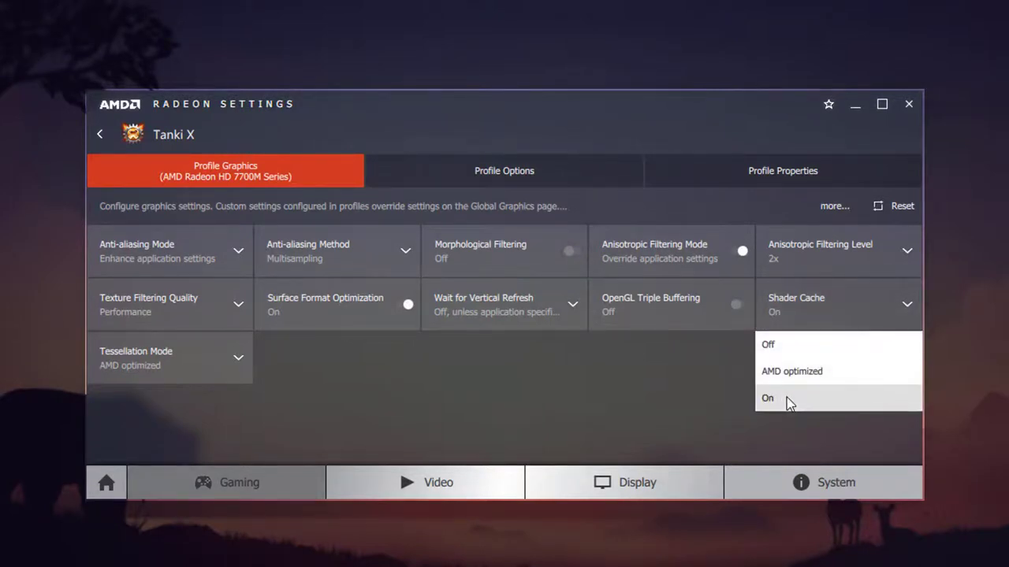
click(786, 397)
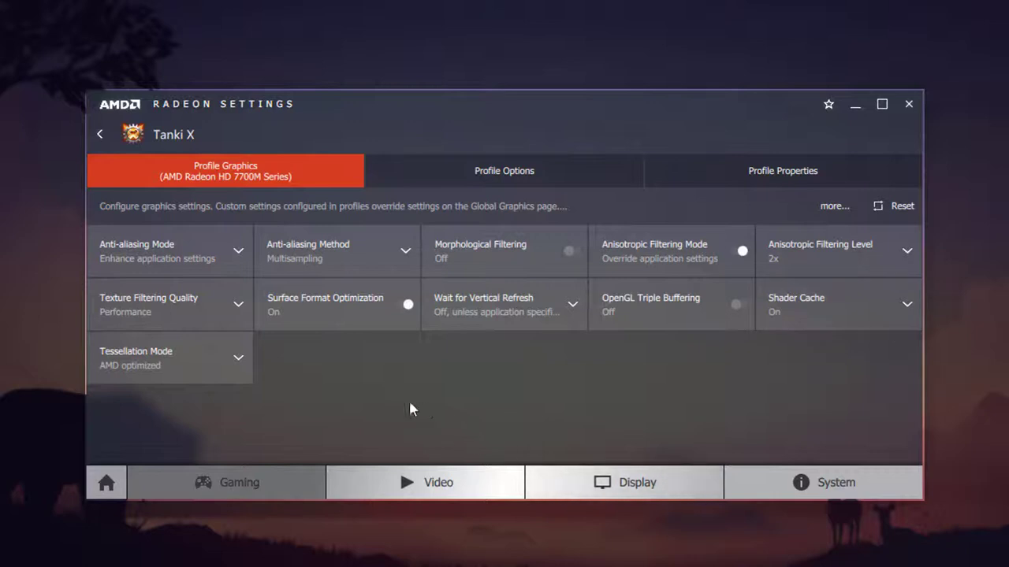
Set Tessellation Mode to AMD optimized and check its other options.
click(177, 367)
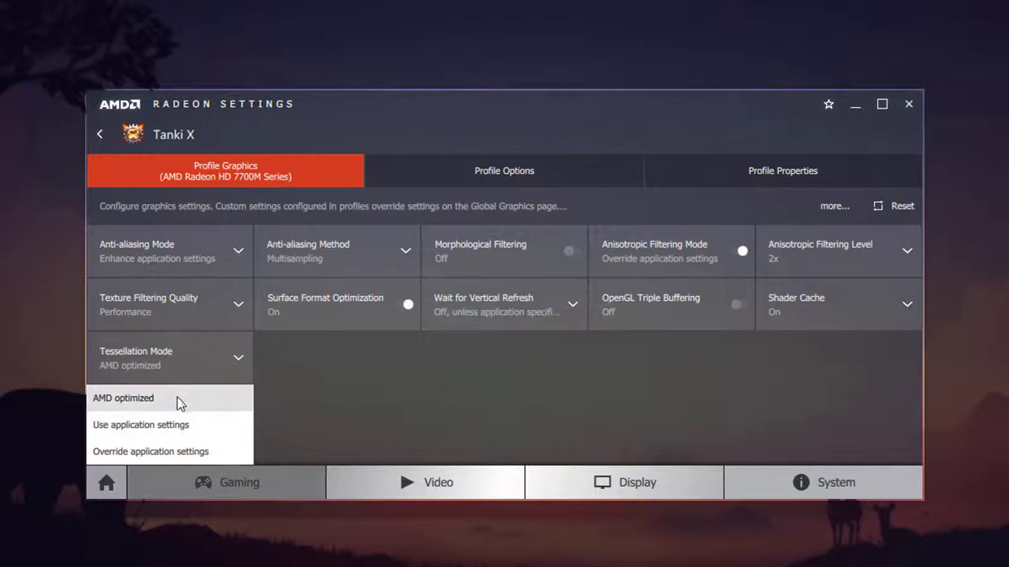
click(130, 402)
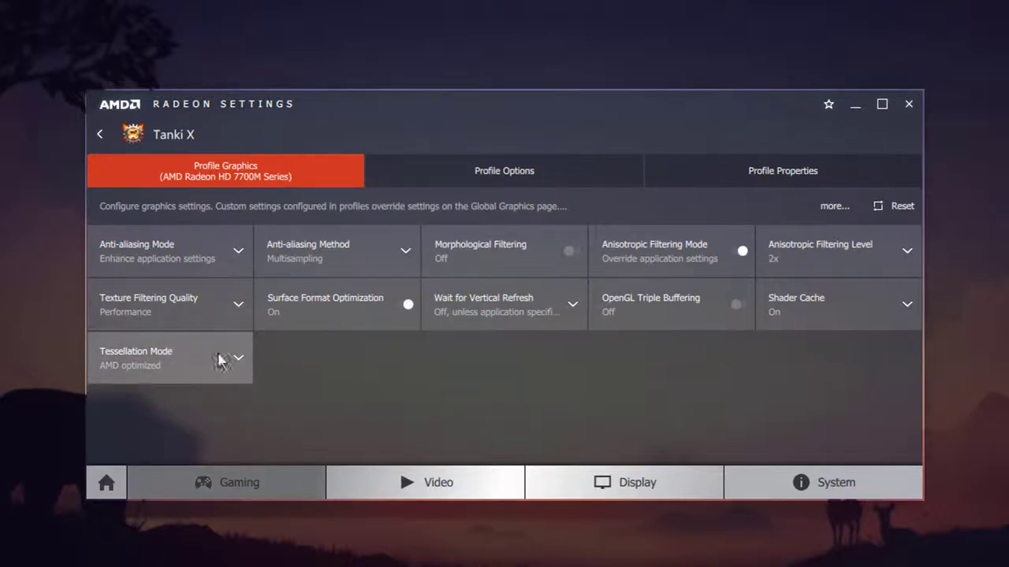
click(192, 356)
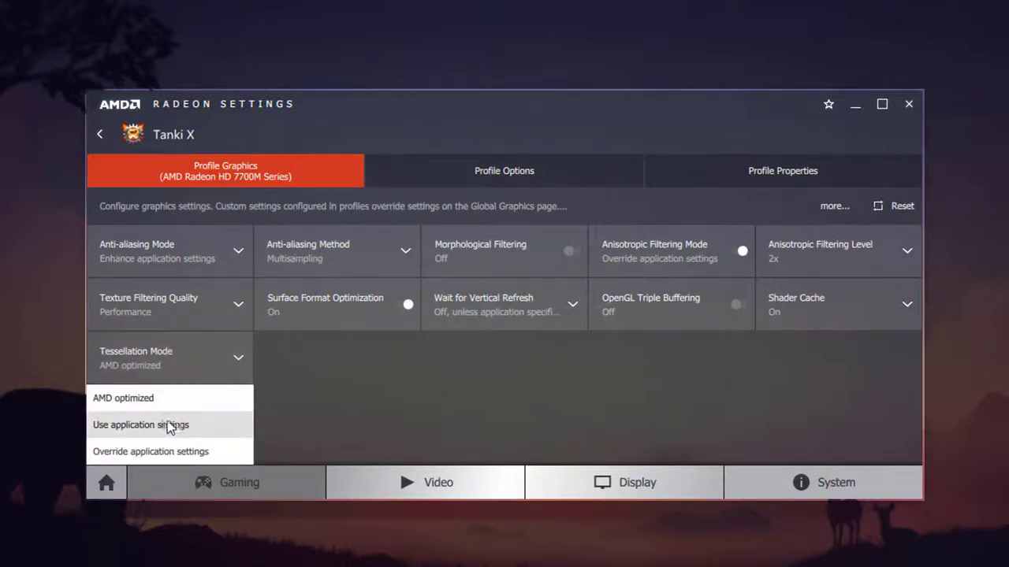
click(177, 367)
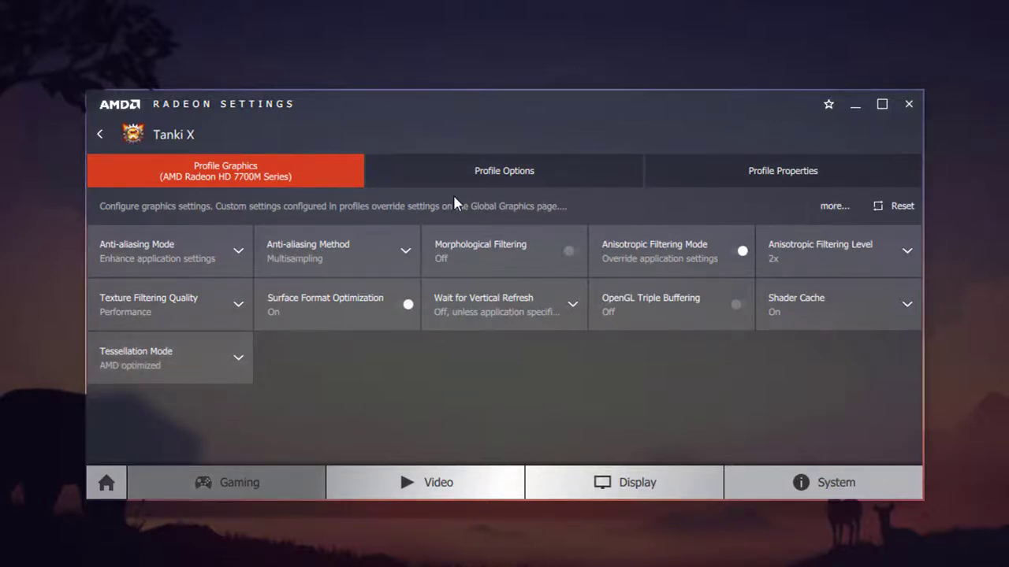
View the Tanki X profile options and close Radeon Settings.
click(495, 183)
click(908, 105)
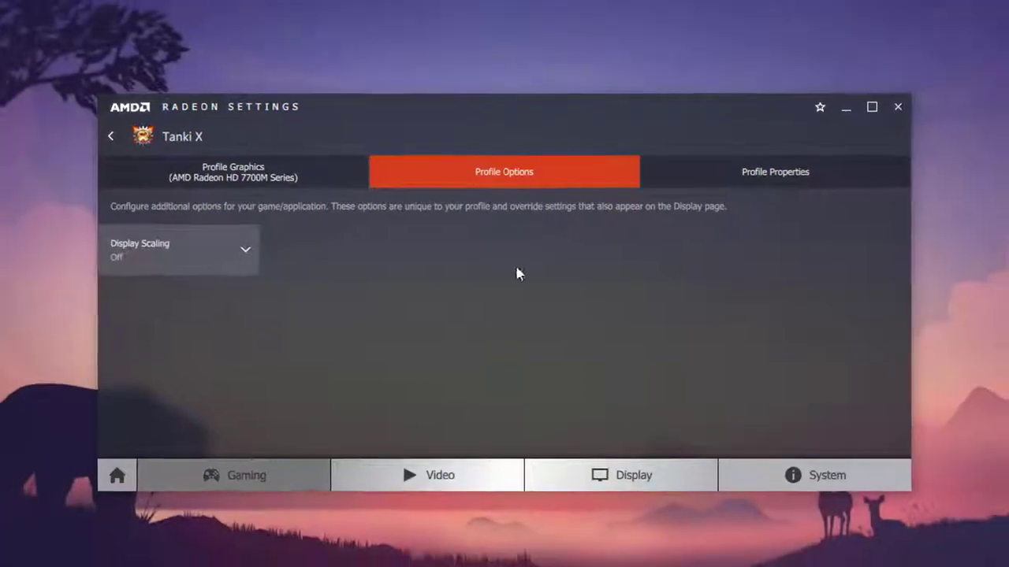
Switch to the Intel HD Graphics Control Panel and set the built-in display's refresh rate to 60p Hz.
right_click(314, 211)
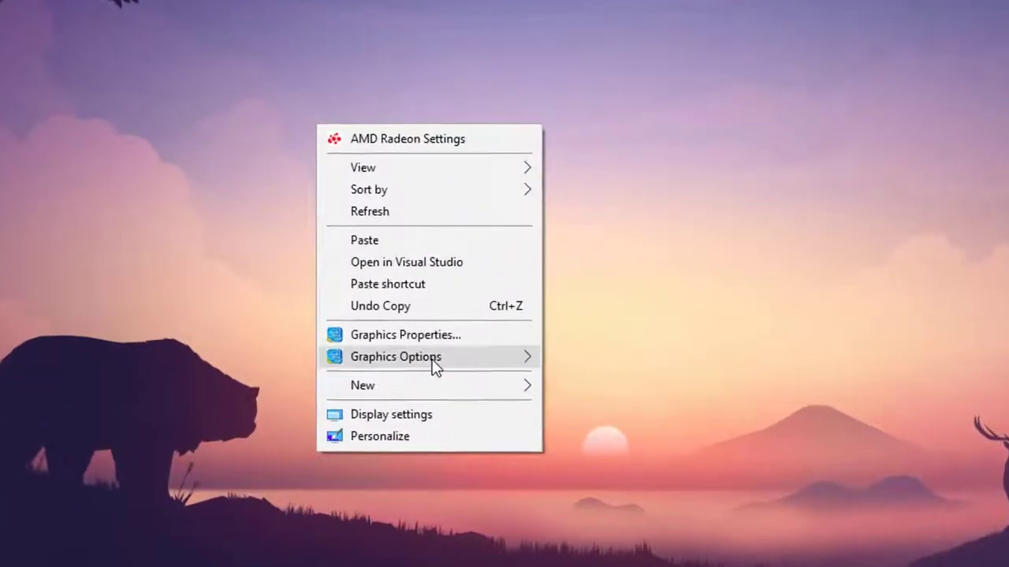
click(436, 338)
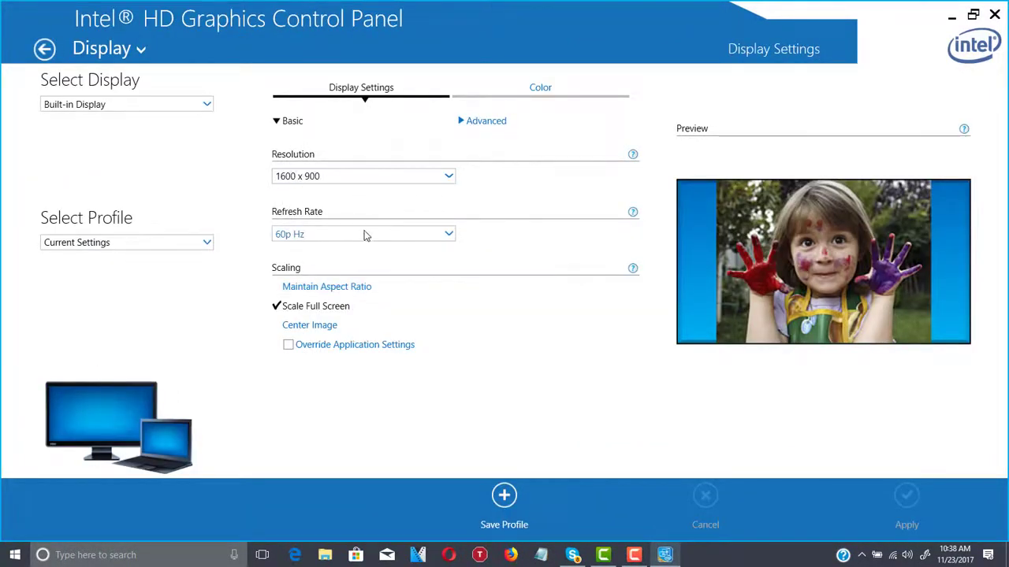
click(364, 235)
click(292, 277)
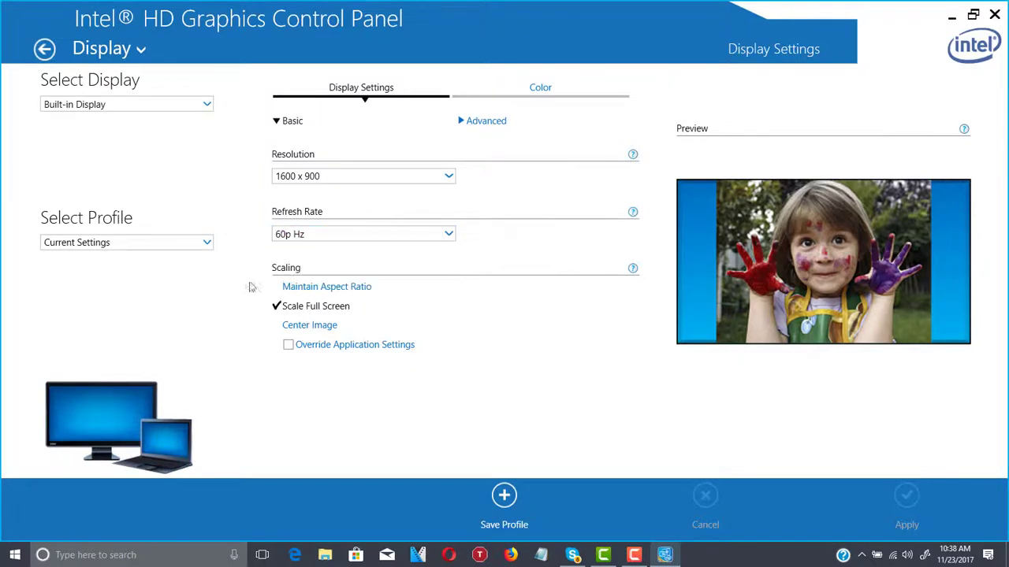
click(298, 228)
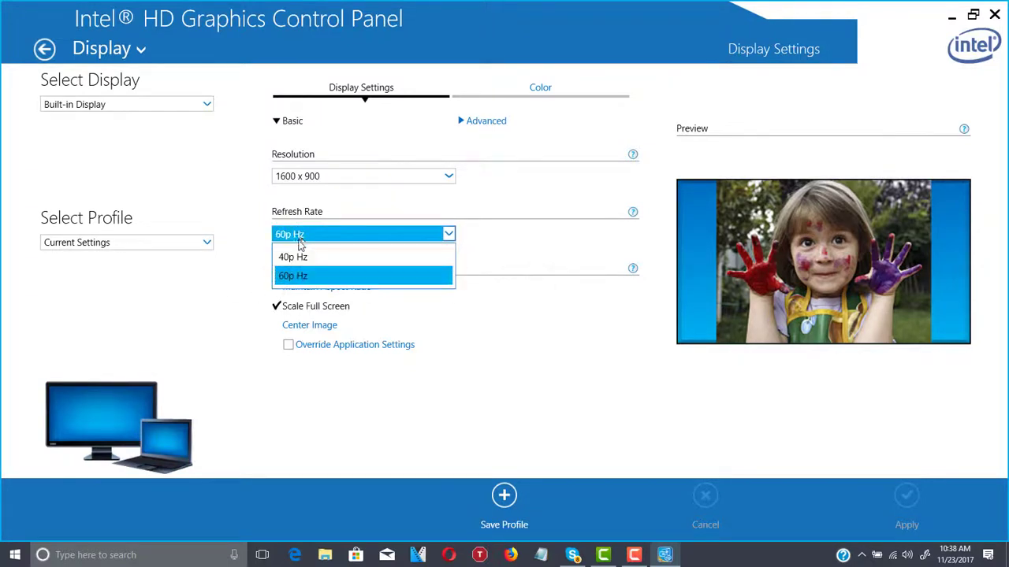
click(43, 65)
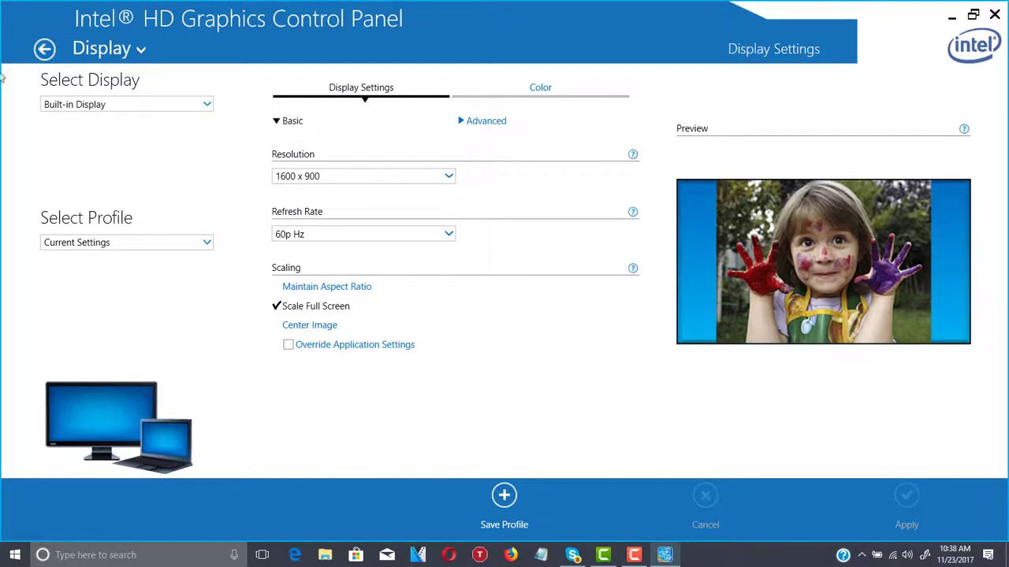
click(44, 50)
Check the 3D general settings and select Application Settings for Standard Color Correction in the video settings.
click(675, 199)
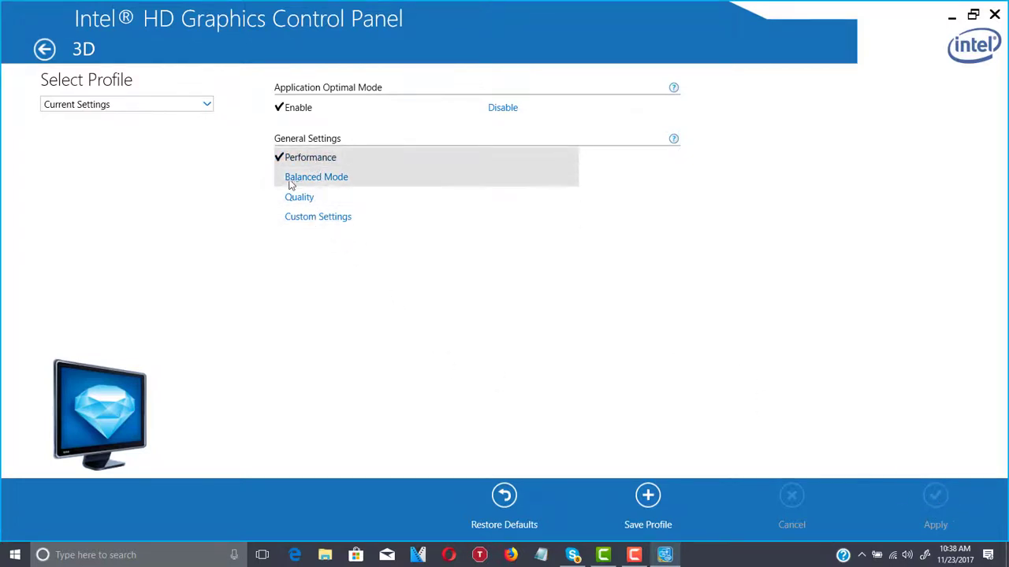
click(45, 50)
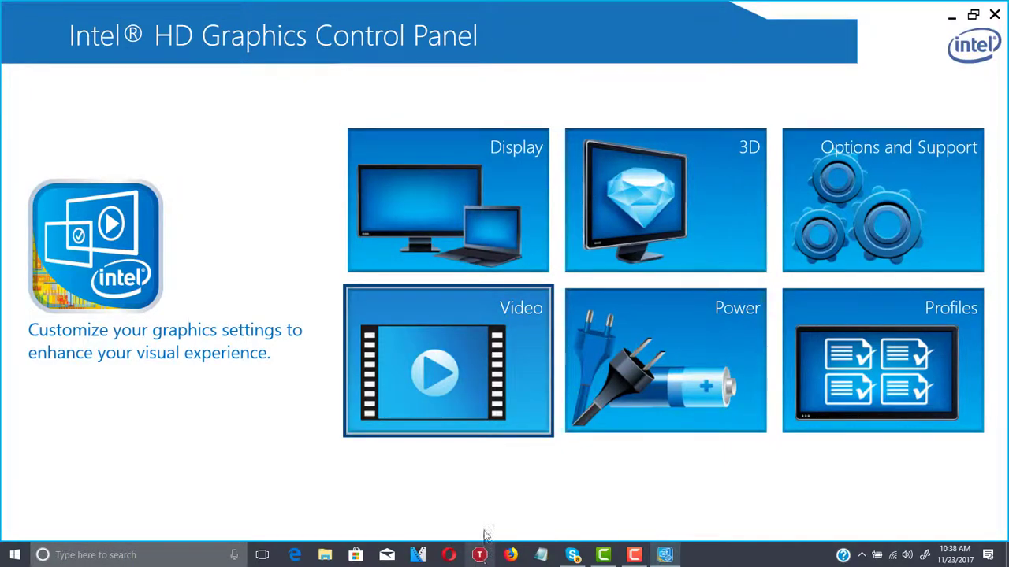
click(482, 367)
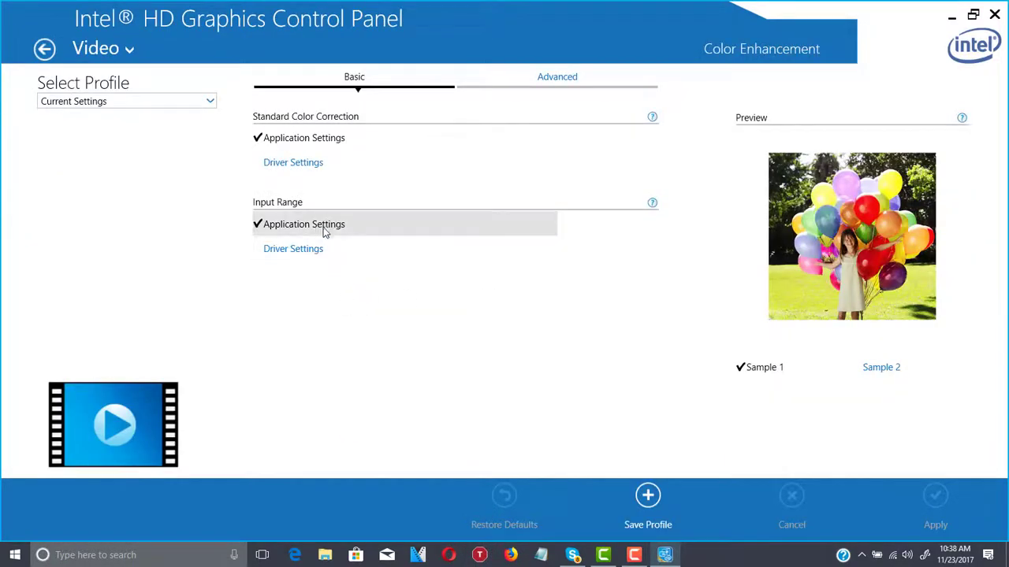
click(317, 138)
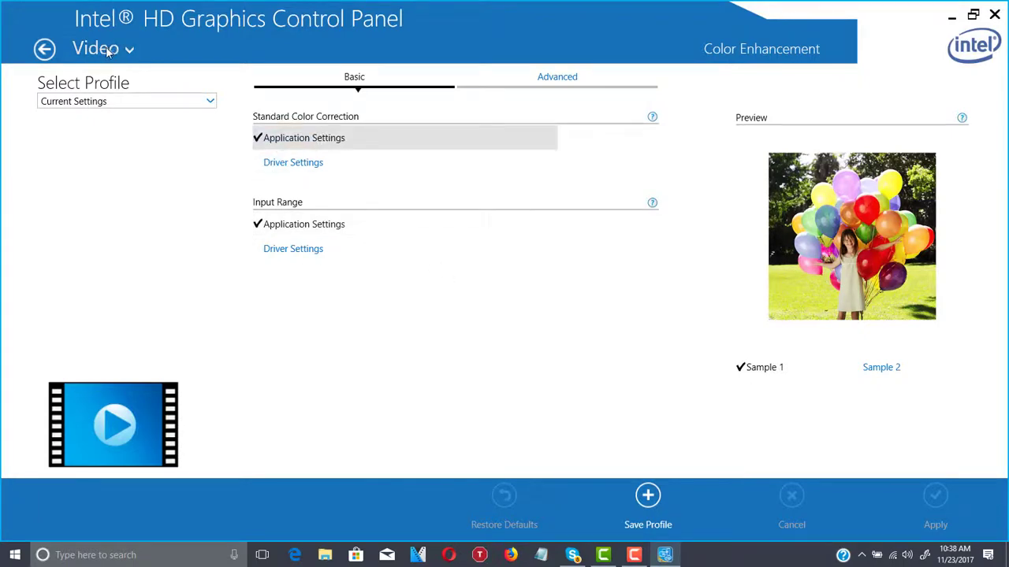
click(45, 50)
Set the on-battery Display Power Saving Technology to Maximum Quality in the power settings, and apply and keep the changes.
click(608, 373)
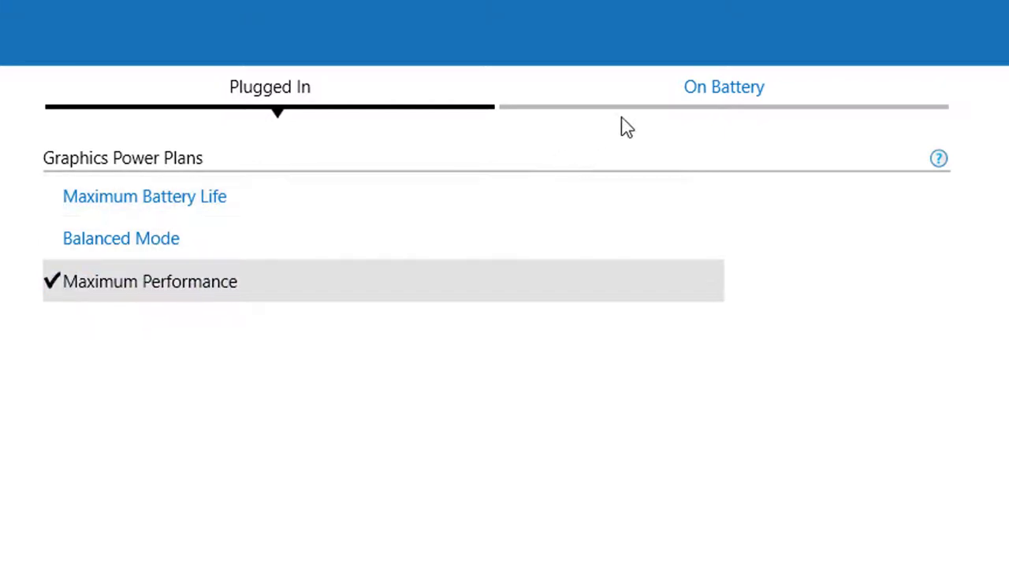
click(646, 97)
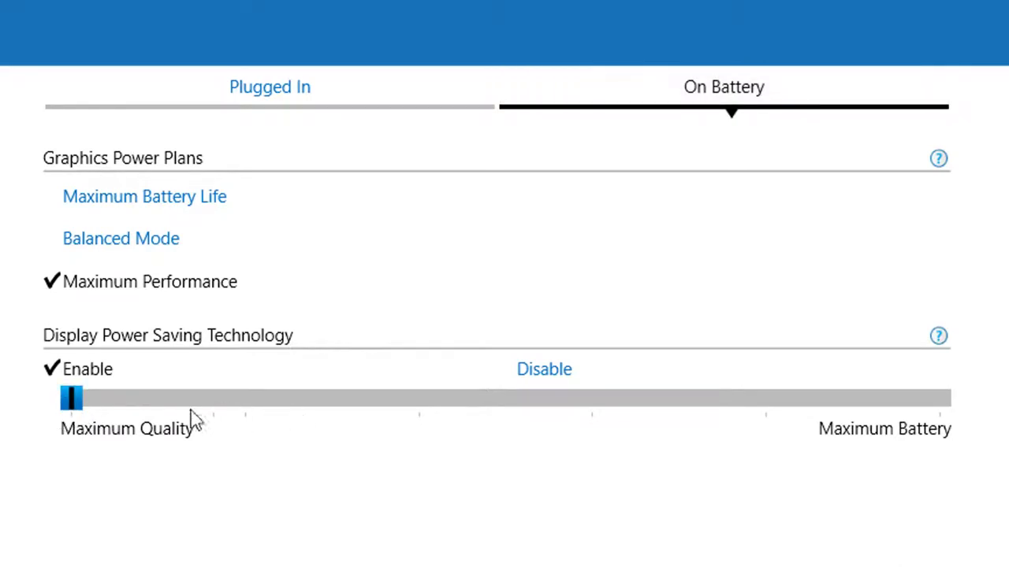
drag(250, 420, 47, 412)
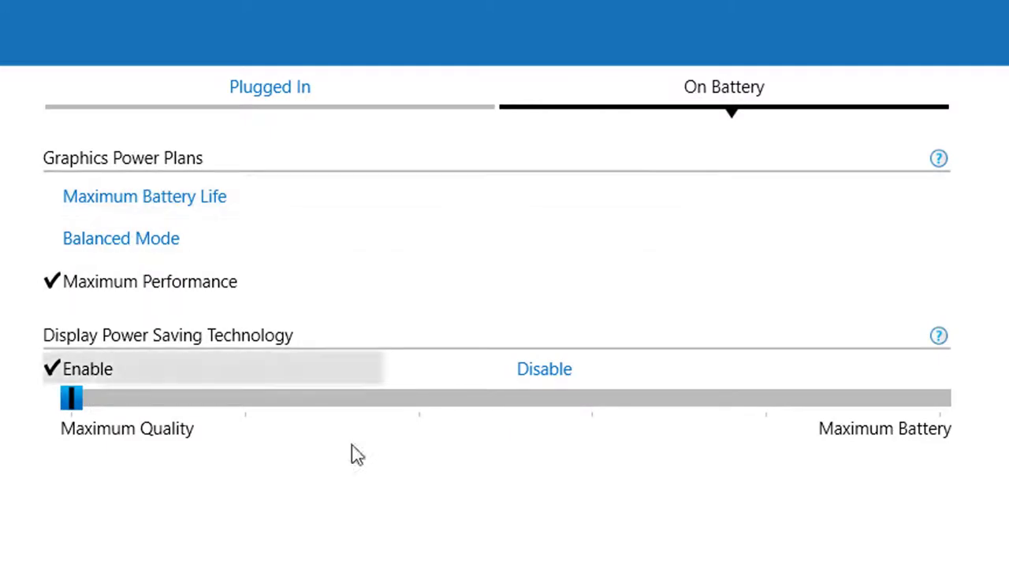
click(934, 523)
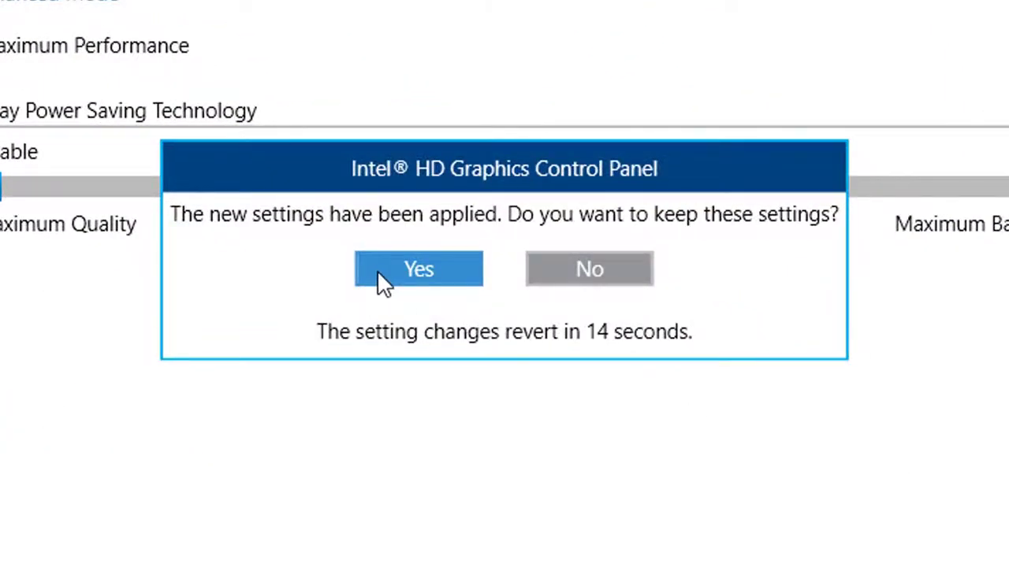
click(394, 276)
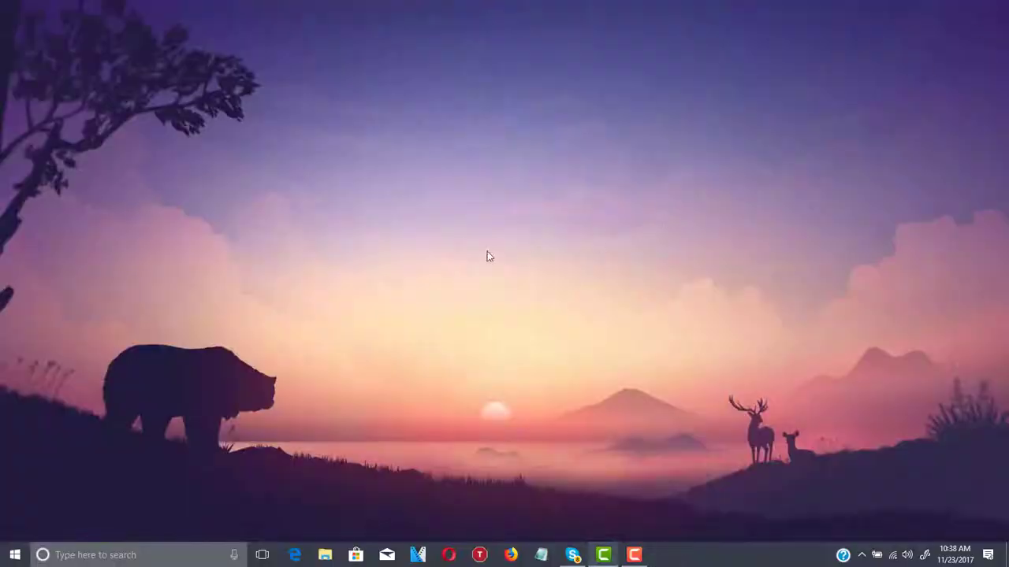
right_click(394, 244)
click(429, 300)
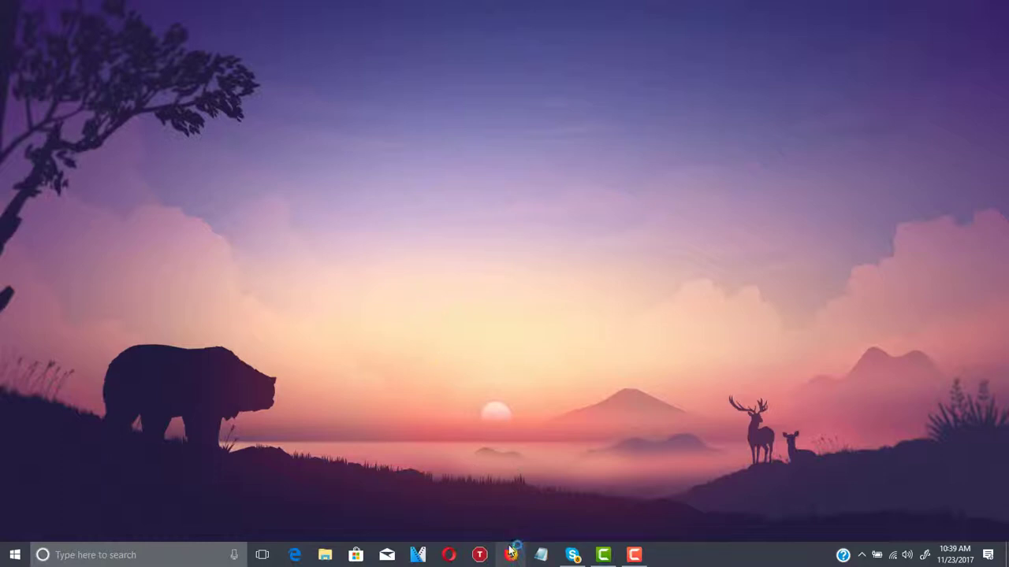
right_click(135, 197)
click(149, 253)
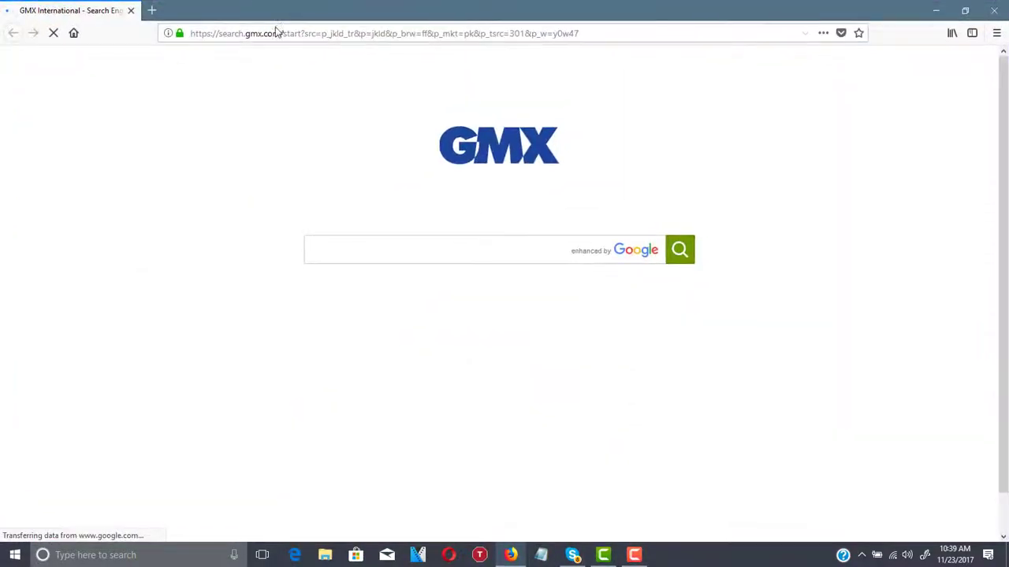
Switch to Firefox and open the Google home page.
click(273, 33)
text(google)
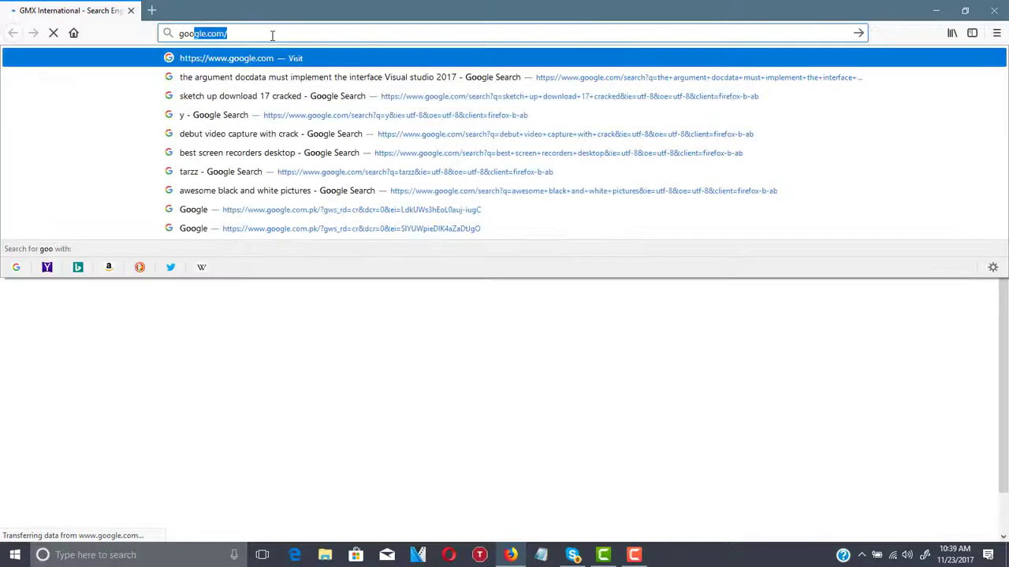
key(Return)
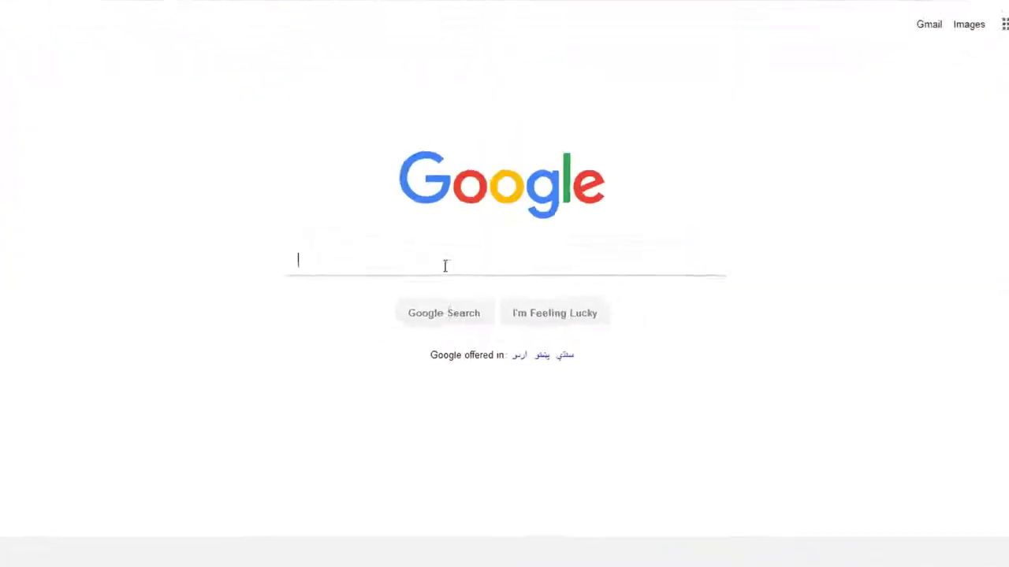
Search Google for throttlestop and open the TechPowerUp download result.
text(hrott)
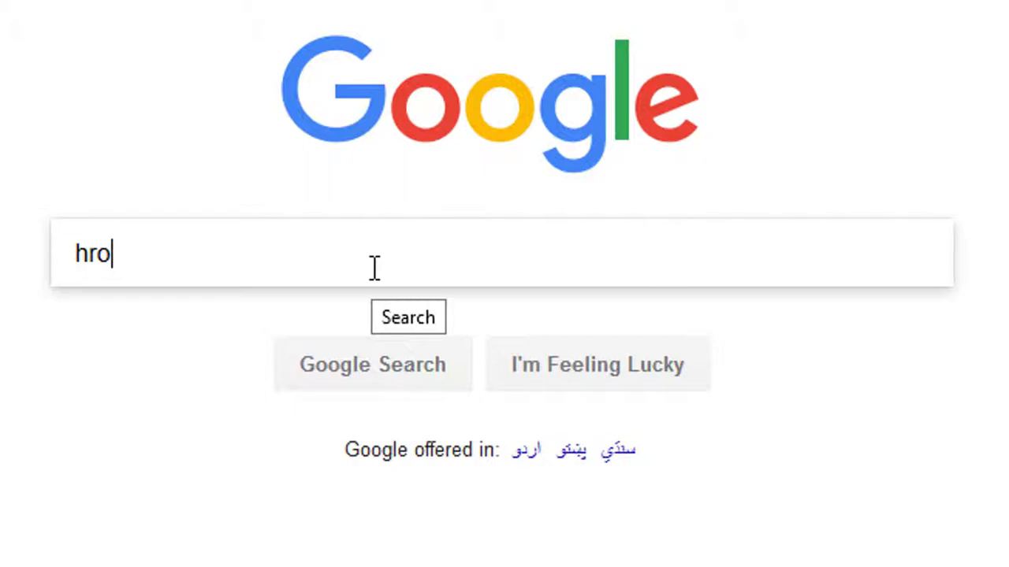
key(BackSpace)
key(BackSpace)
key(BackSpace)
text(throttlesto)
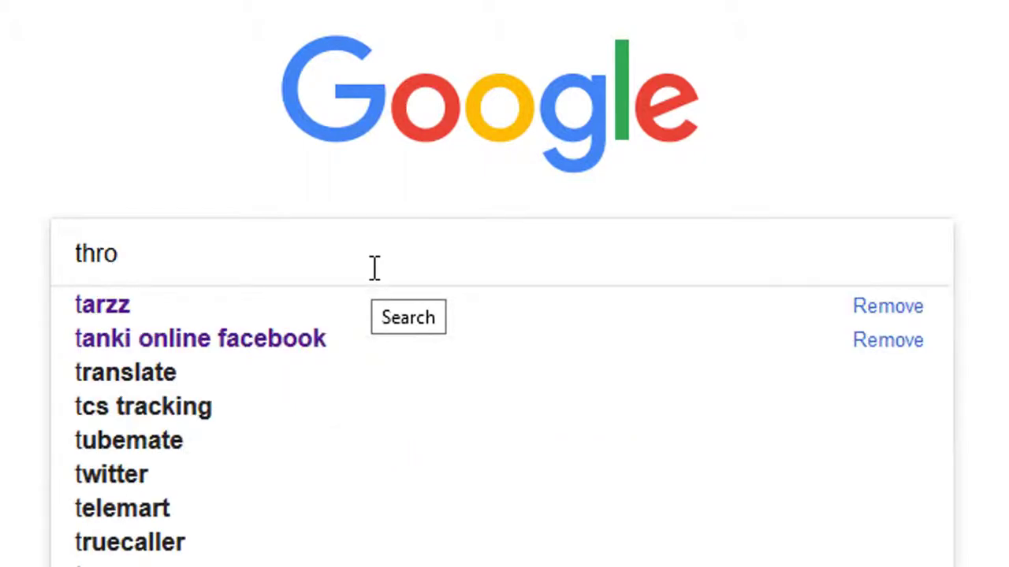
text(p)
key(Return)
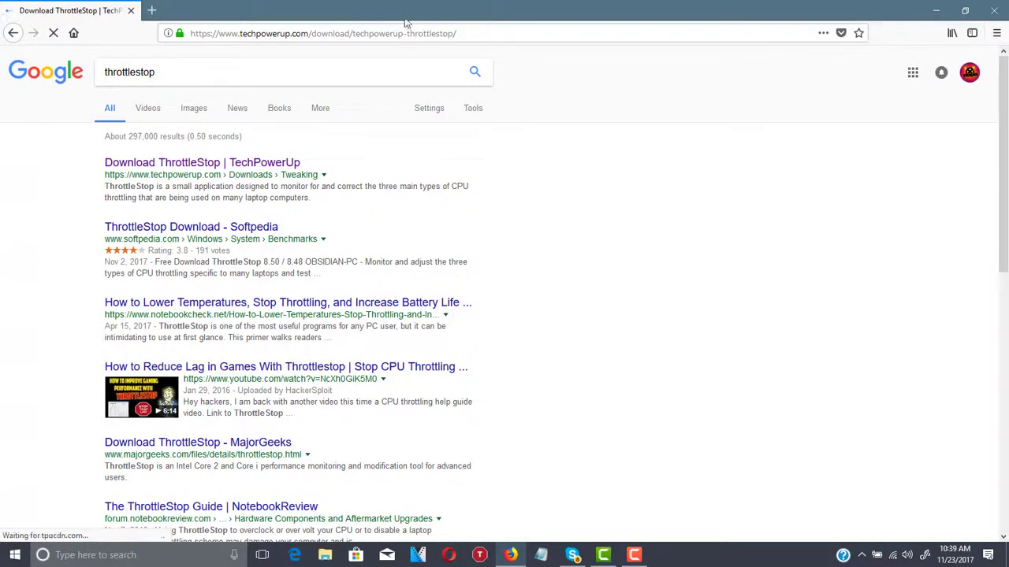
Examine the page address and the ThrottleStop 8.50 download section on TechPowerUp, and close the browser.
click(249, 33)
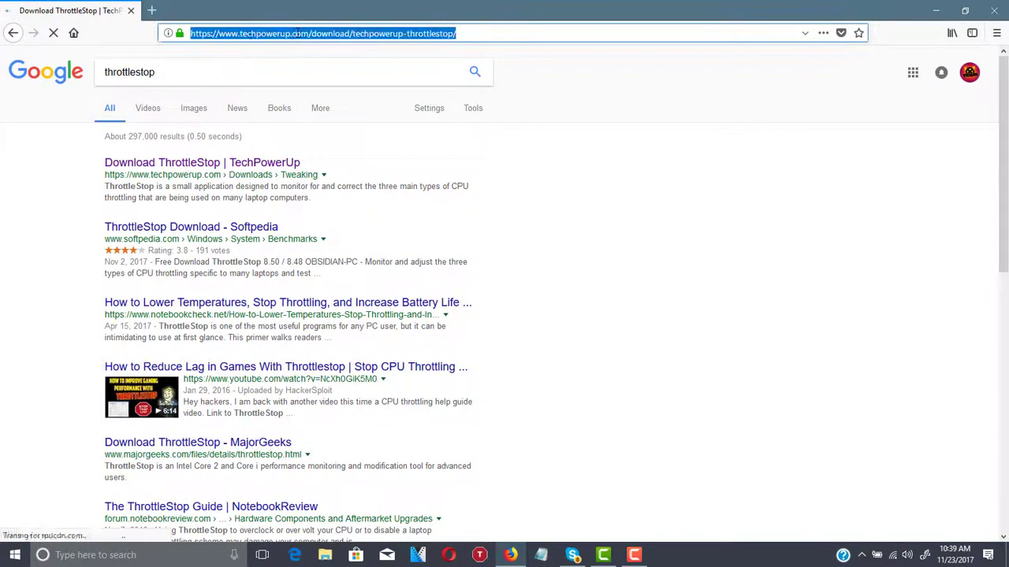
click(314, 34)
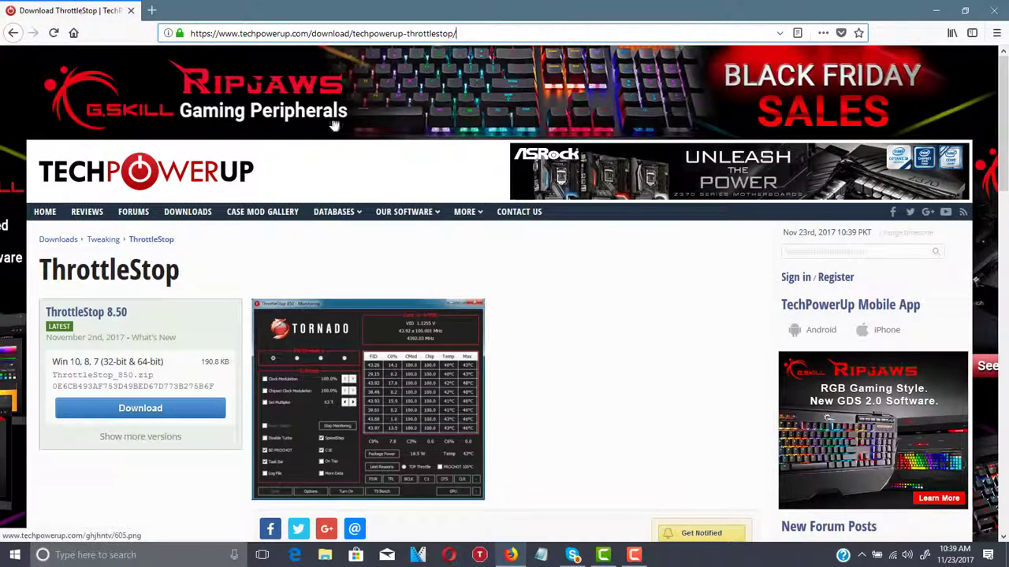
scroll(334, 124, down, 3)
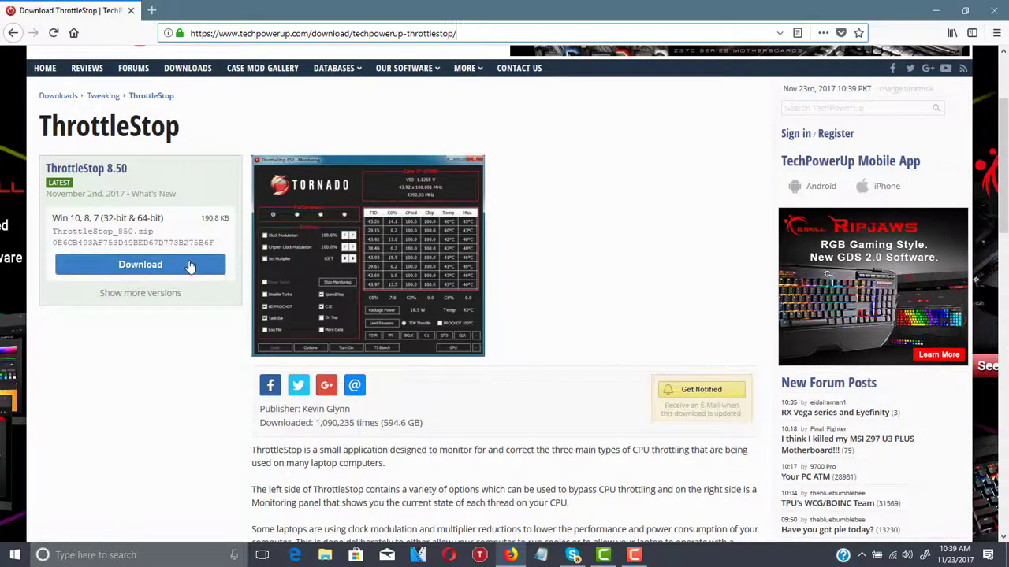
click(990, 10)
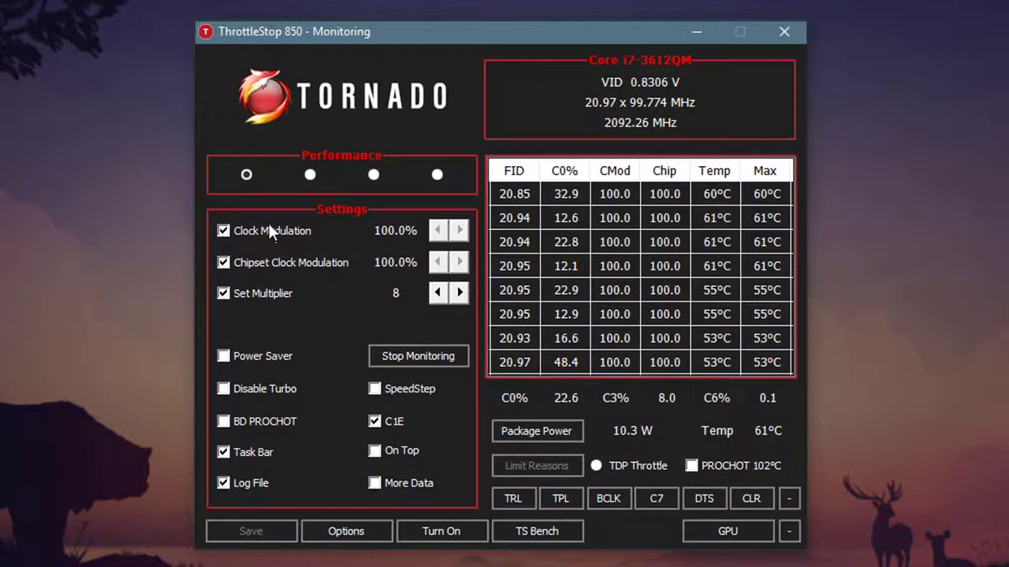
Switch to ThrottleStop, turn off Clock Modulation, Chipset Clock Modulation and Set Multiplier, and raise the multiplier to 23 T.
click(269, 229)
click(244, 263)
click(240, 293)
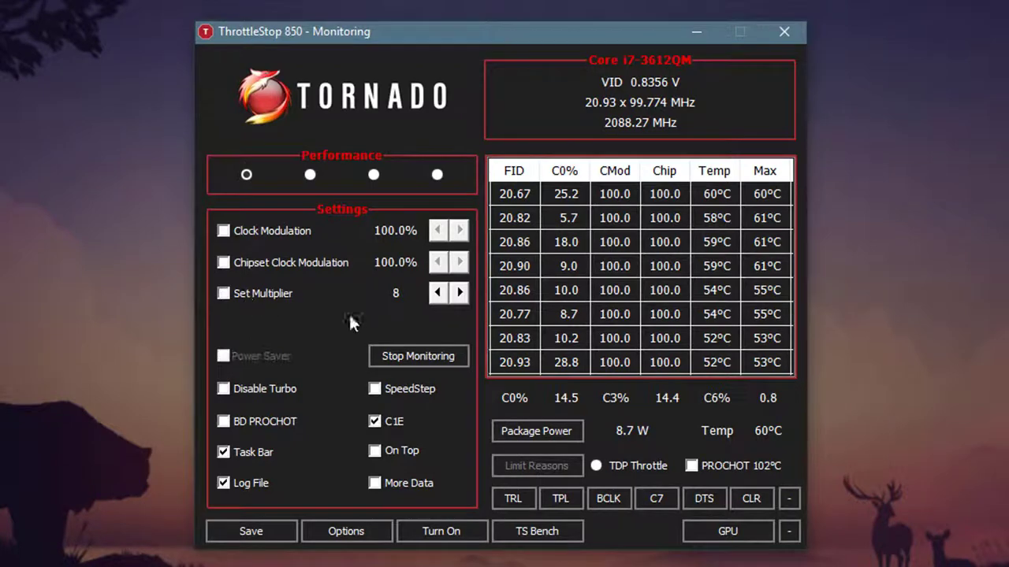
click(461, 293)
click(460, 293)
drag(460, 293, 461, 295)
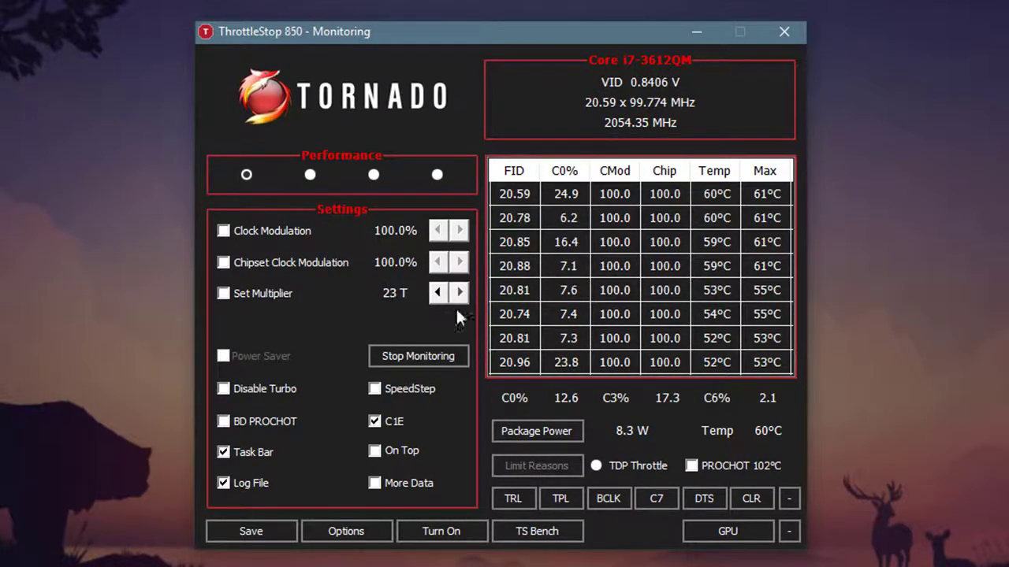
Enable BD PROCHOT, turn off Log File, and save the ThrottleStop settings.
click(224, 422)
click(223, 483)
click(259, 531)
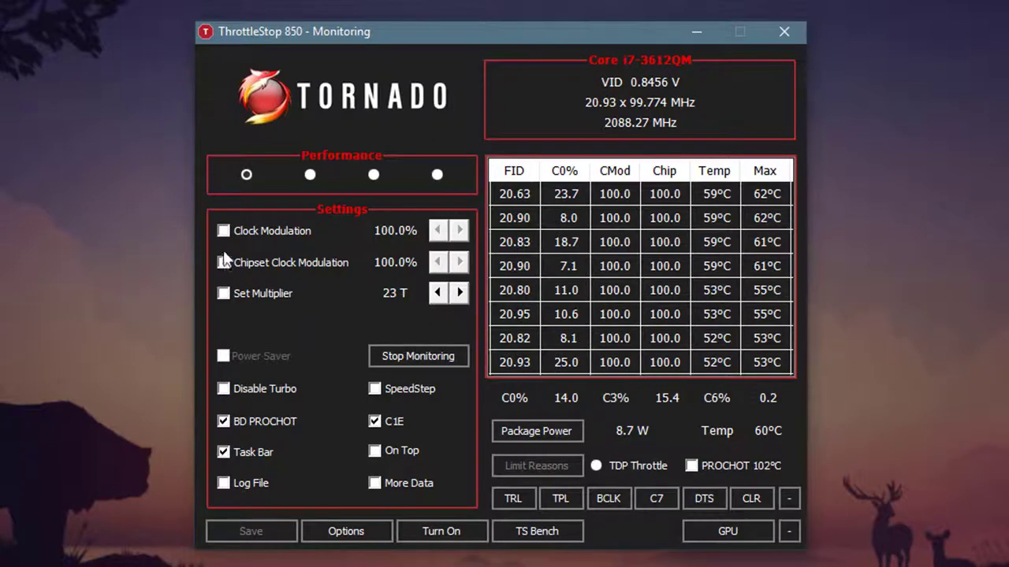
Enable Clock Modulation, Chipset Clock Modulation and Set Multiplier in the ThrottleStop settings.
click(220, 230)
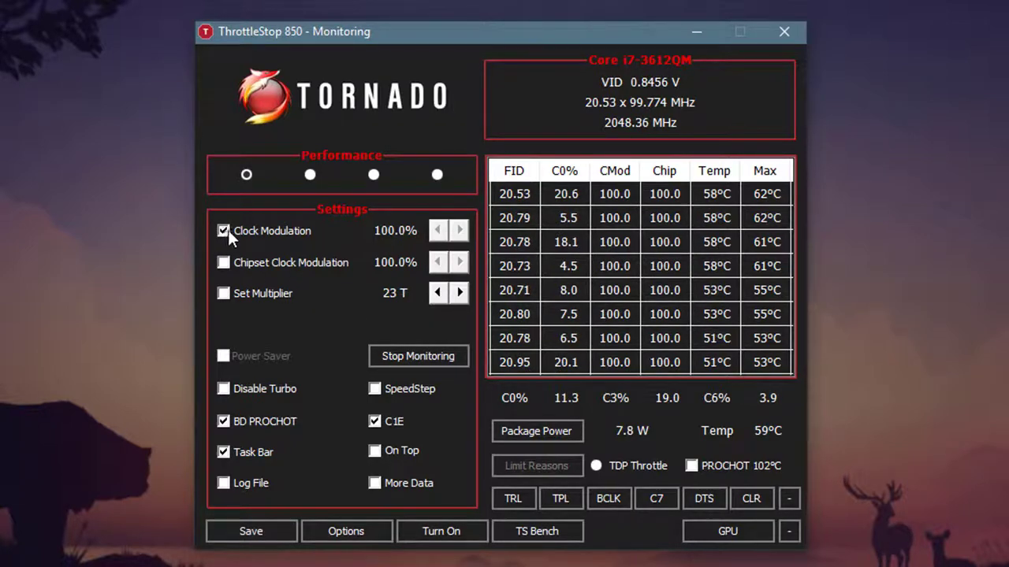
click(222, 264)
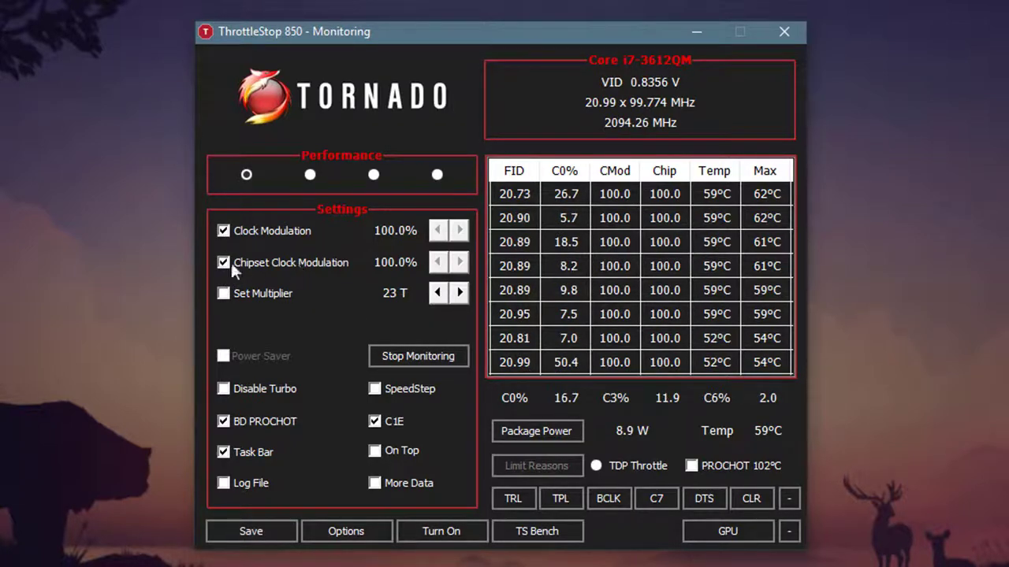
click(220, 292)
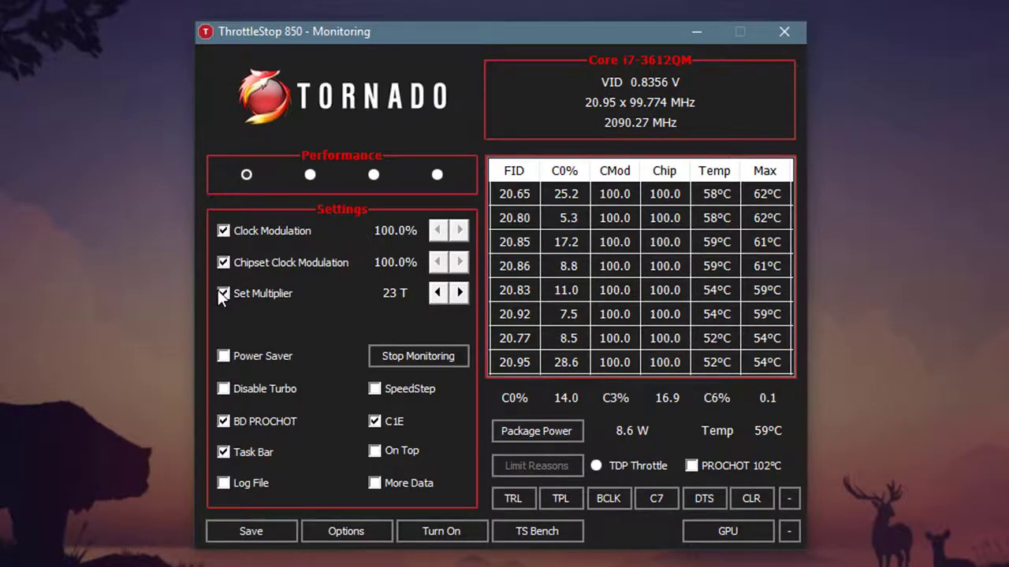
Lower the Set Multiplier value to 8.
click(438, 293)
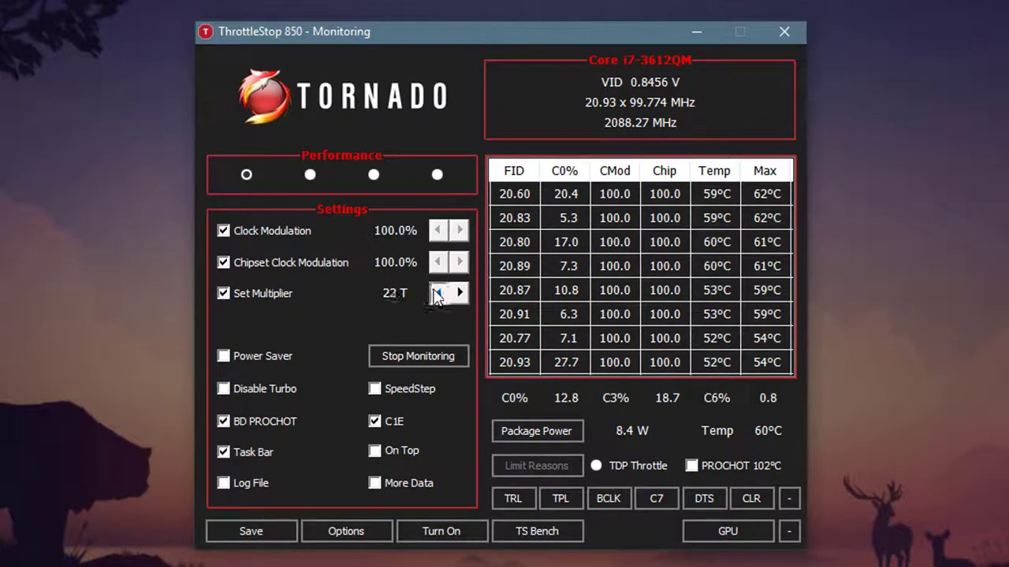
click(438, 293)
click(438, 294)
click(438, 293)
click(438, 294)
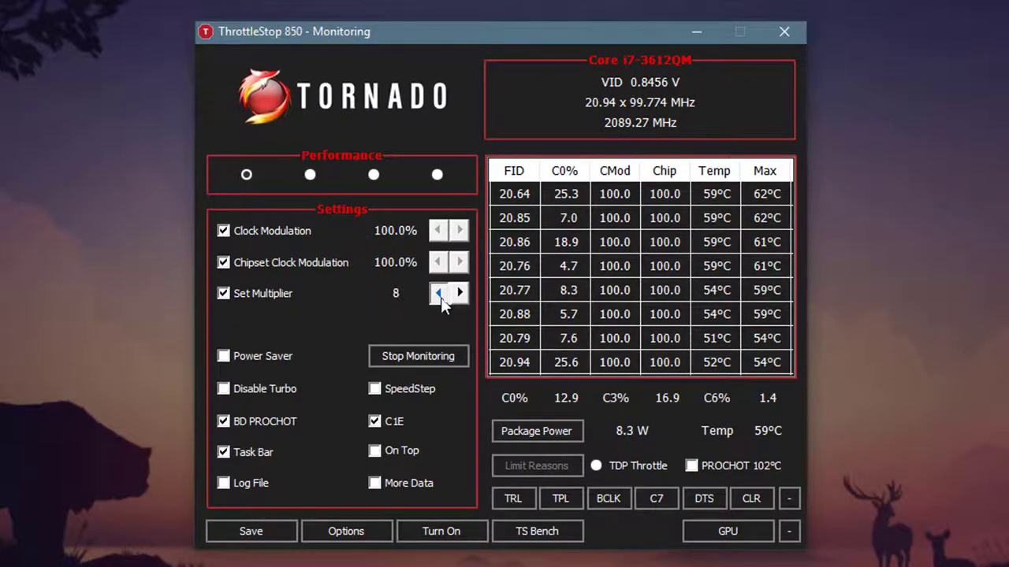